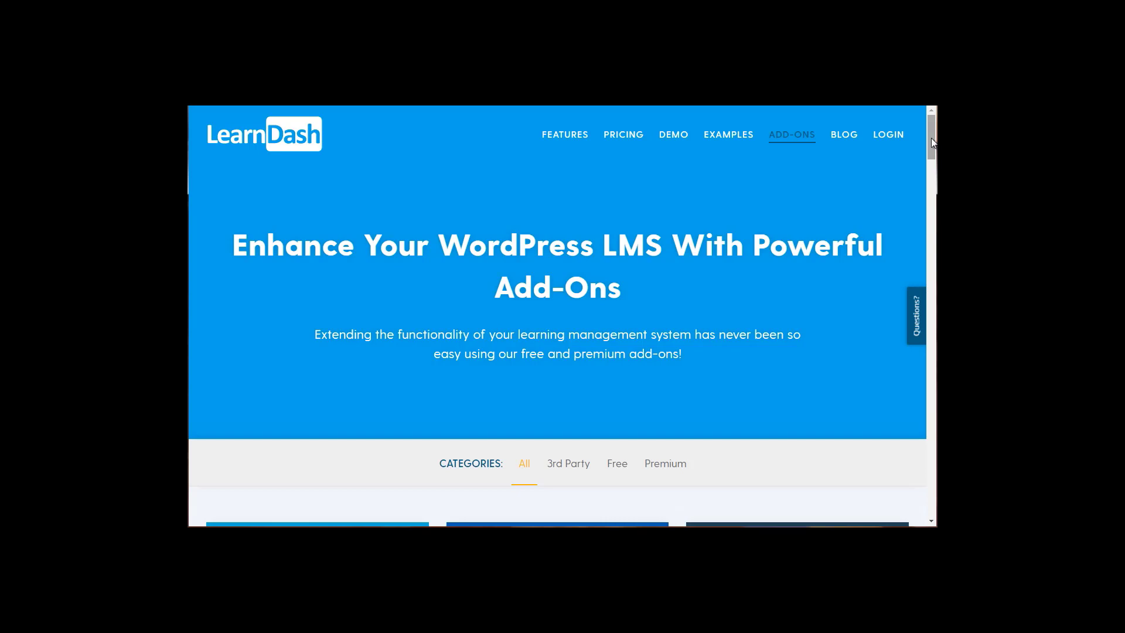
# - Look through the LearnDash add-ons catalogue with all categories shown
pyautogui.moveTo(931, 139); pyautogui.dragTo(926, 233)
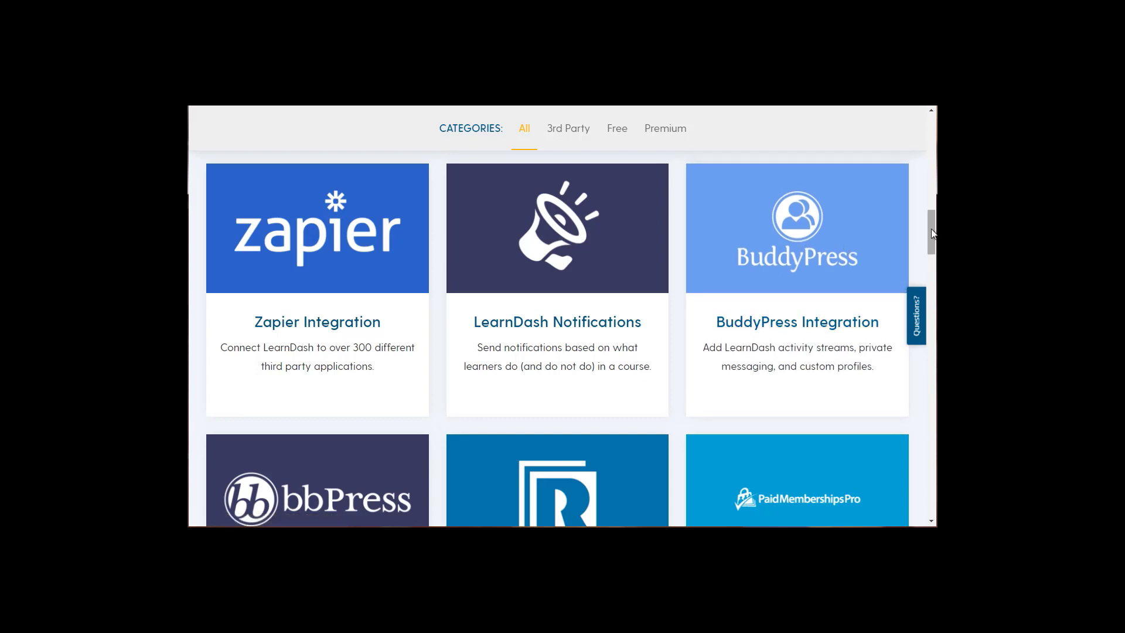
pyautogui.moveTo(931, 233); pyautogui.dragTo(930, 137)
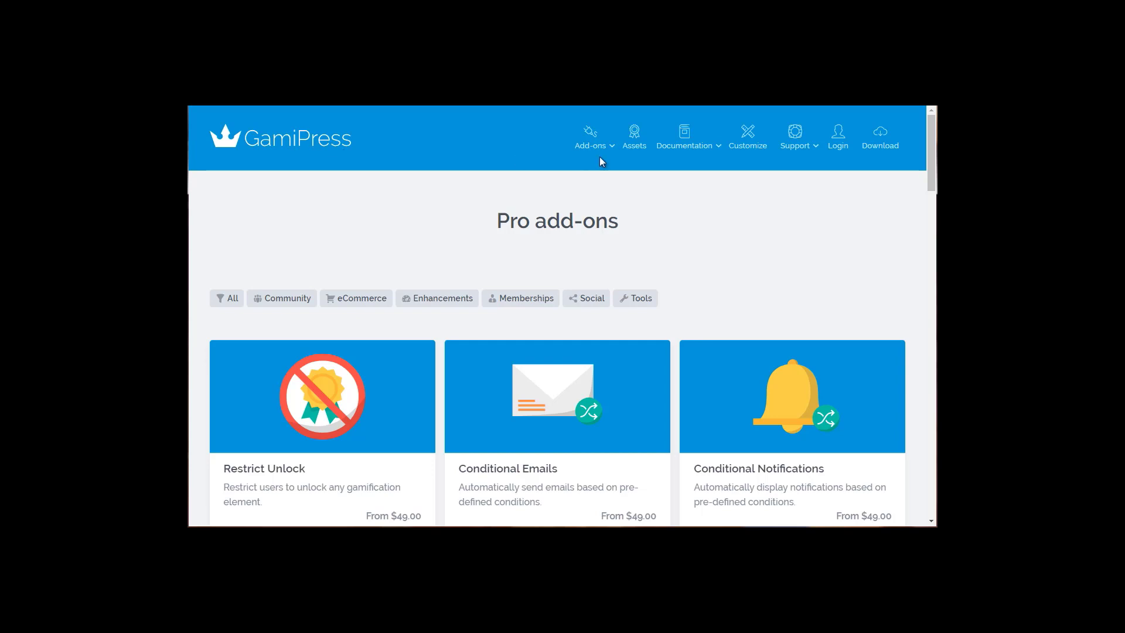
# - Open the GamiPress integrations list, filter it to Social and look over the matching add-ons
pyautogui.moveTo(599, 157)
pyautogui.moveTo(930, 157); pyautogui.dragTo(930, 169)
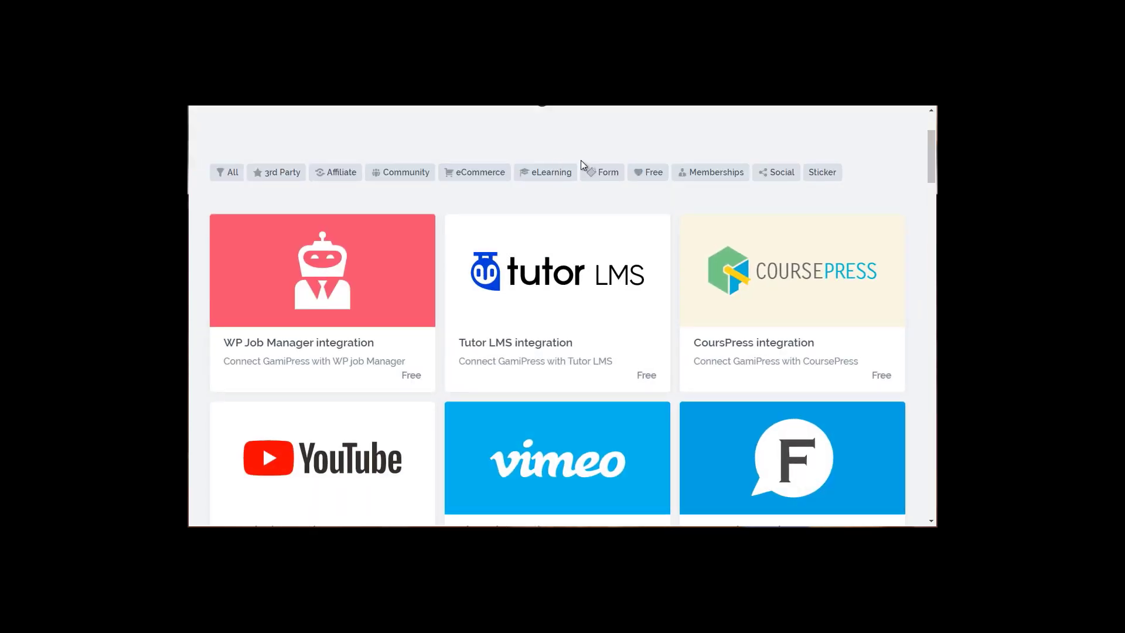
pyautogui.click(769, 176)
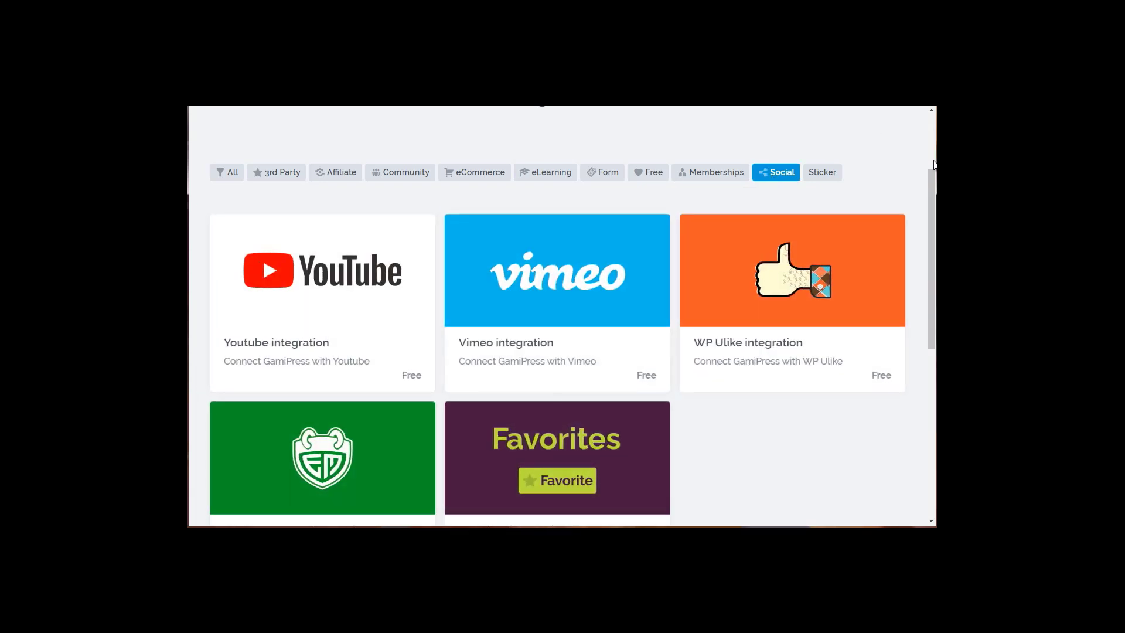
pyautogui.moveTo(928, 175); pyautogui.dragTo(925, 206)
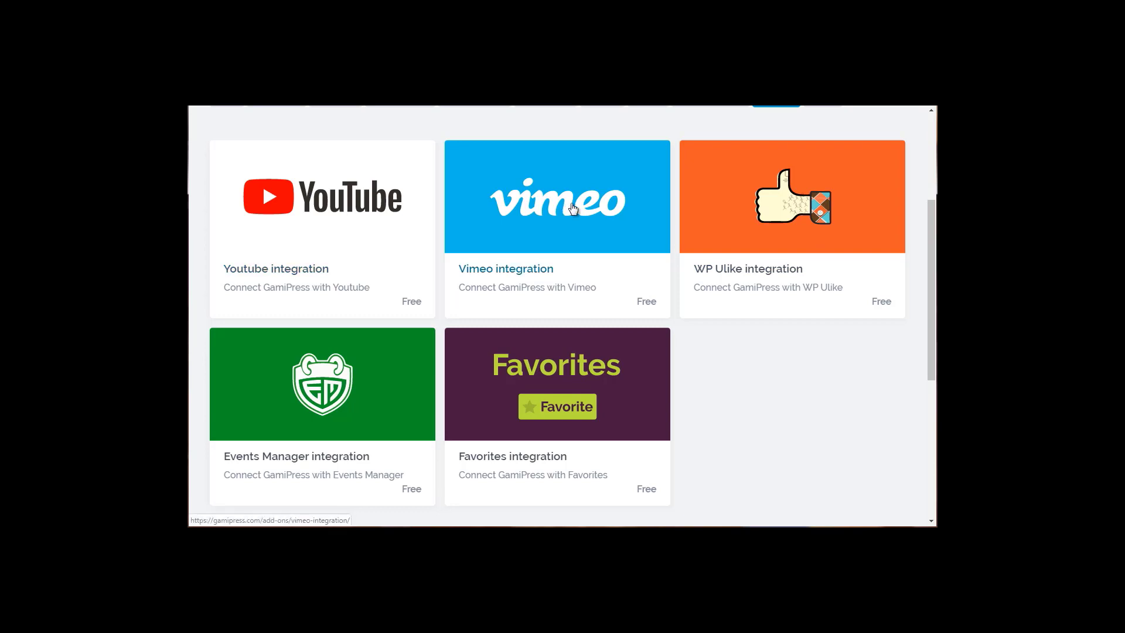
pyautogui.click(934, 189)
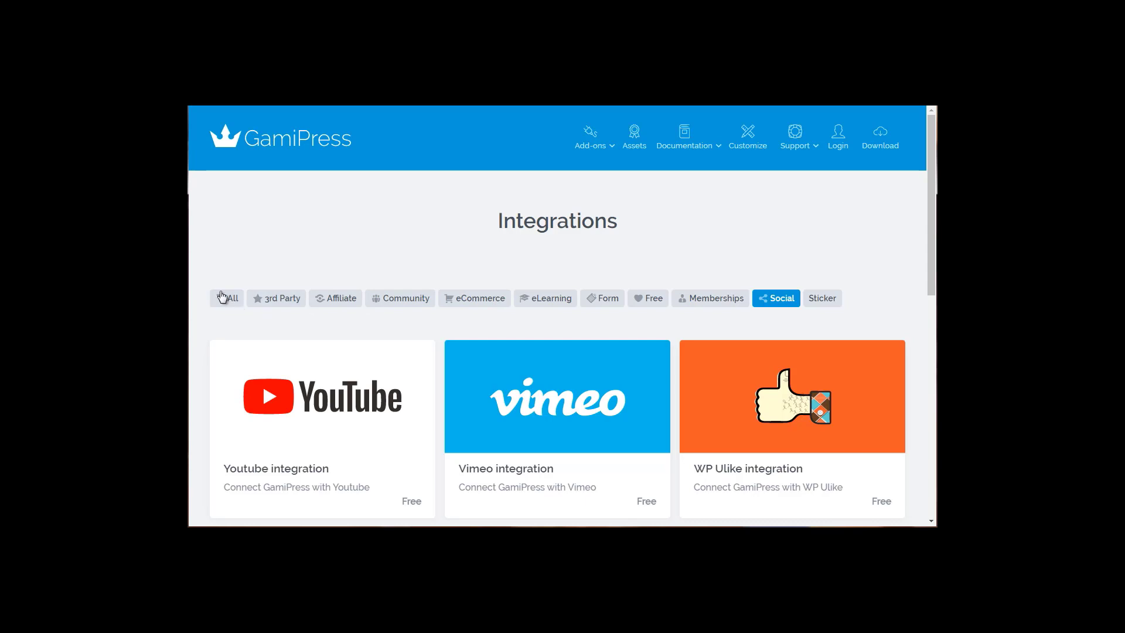
# - Open the GamiPress Pro add-ons page and look through the offered add-ons
pyautogui.moveTo(589, 134)
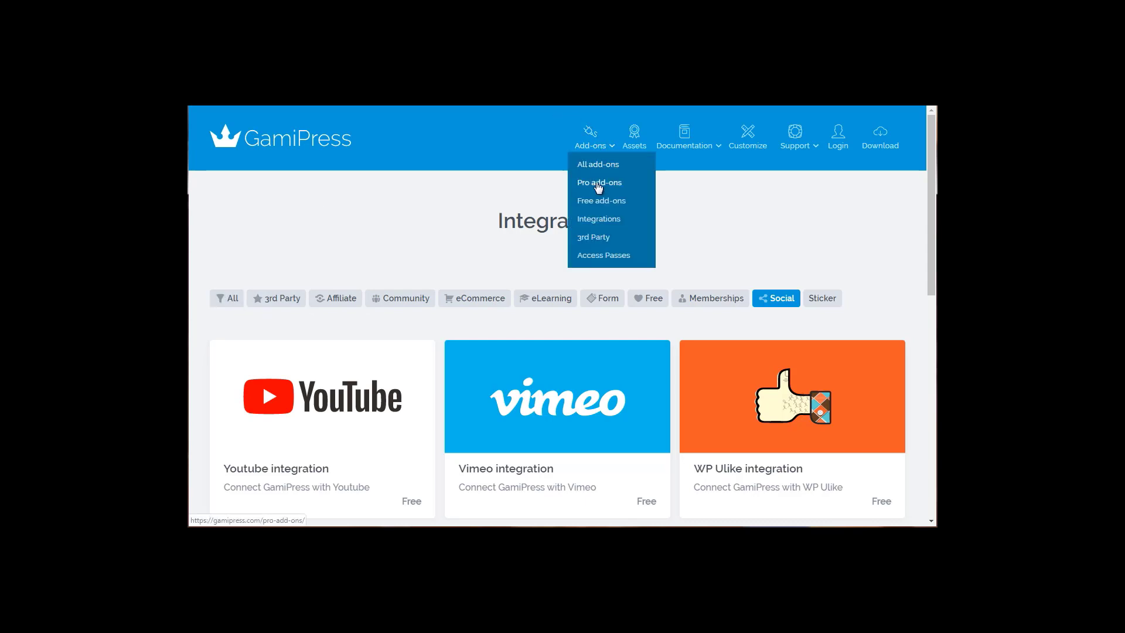
pyautogui.click(593, 186)
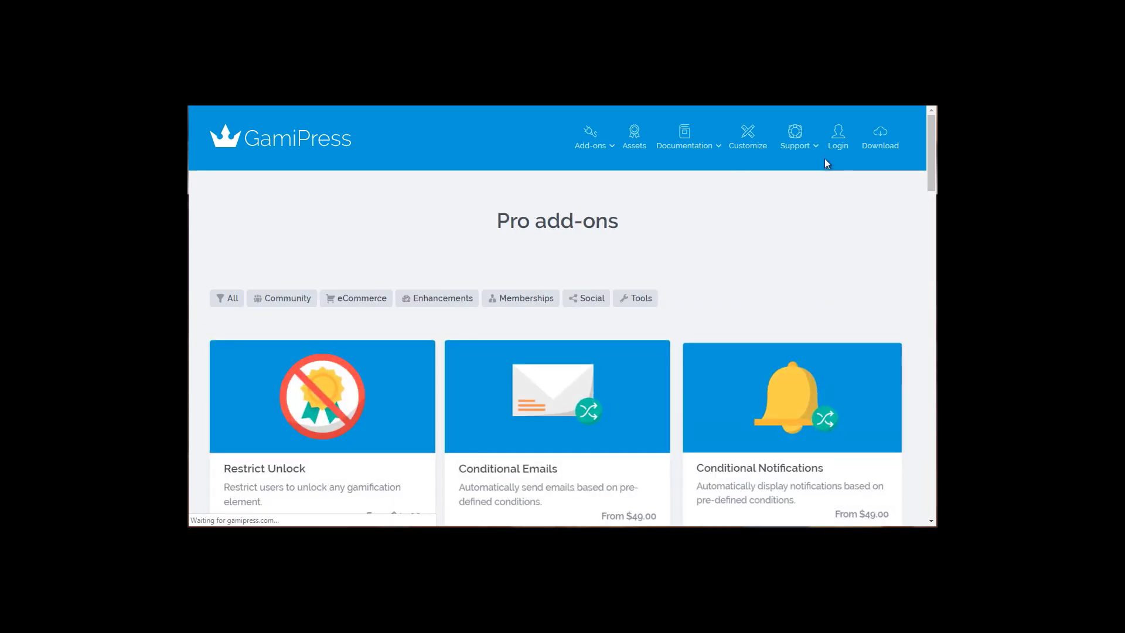
pyautogui.moveTo(932, 149); pyautogui.dragTo(913, 222)
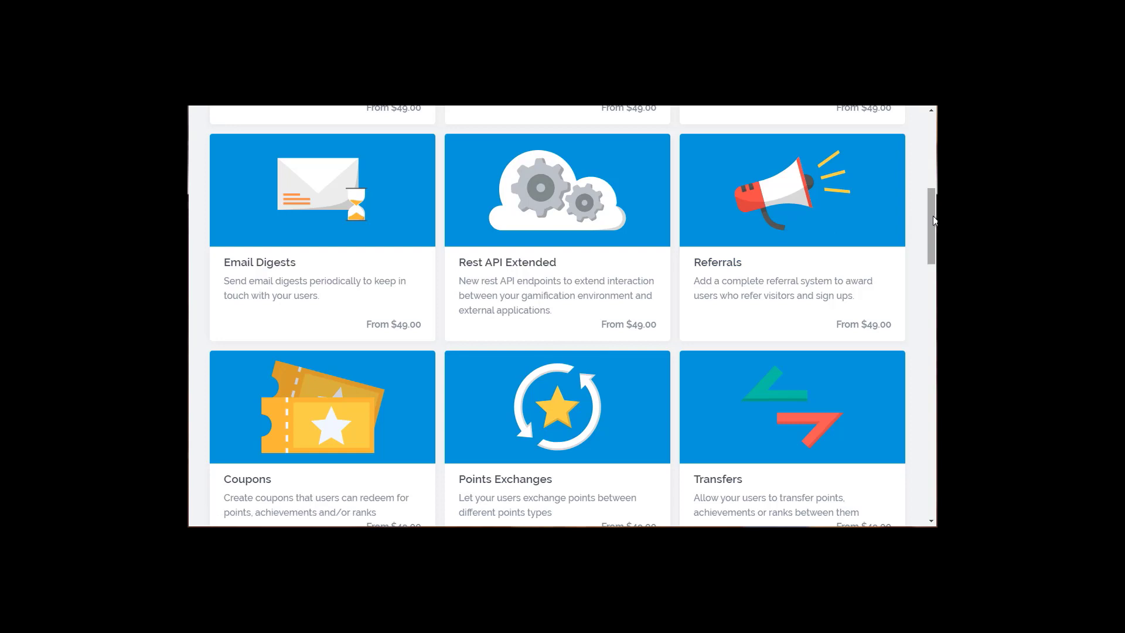
pyautogui.moveTo(932, 215); pyautogui.dragTo(923, 284)
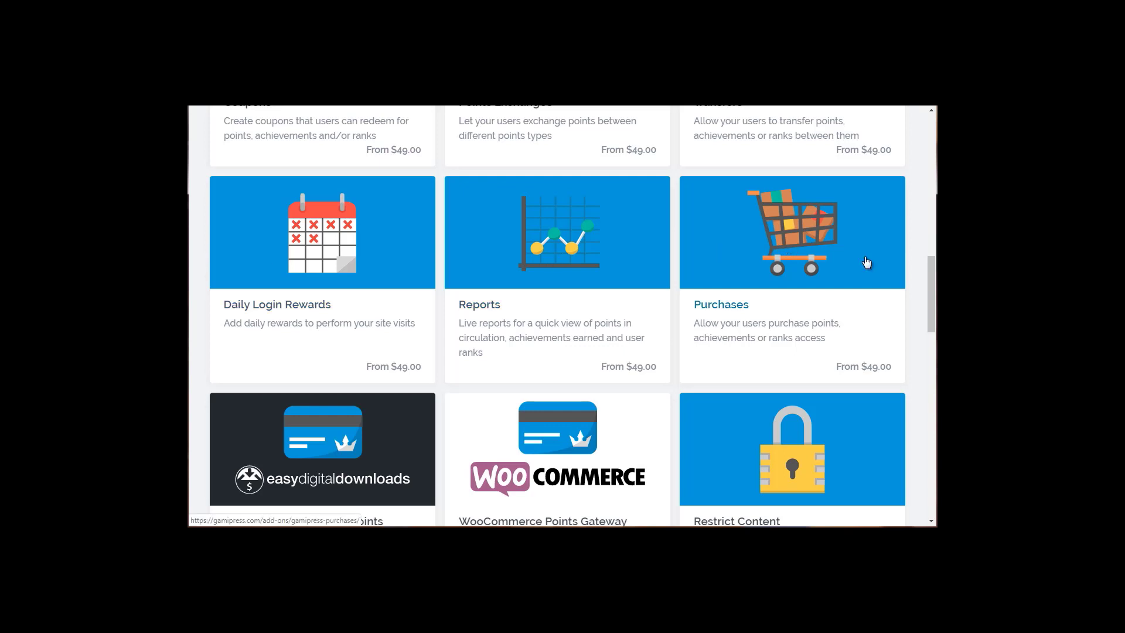
pyautogui.moveTo(933, 287); pyautogui.dragTo(922, 333)
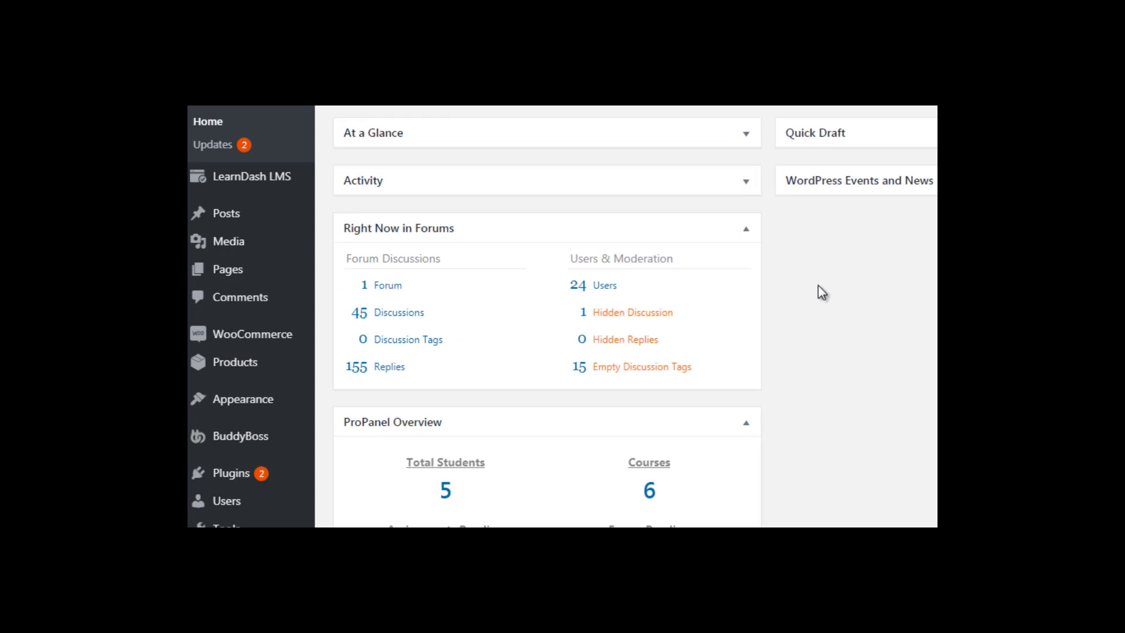
# - Open the LearnDash LMS overview page in the WordPress dashboard
pyautogui.moveTo(247, 199)
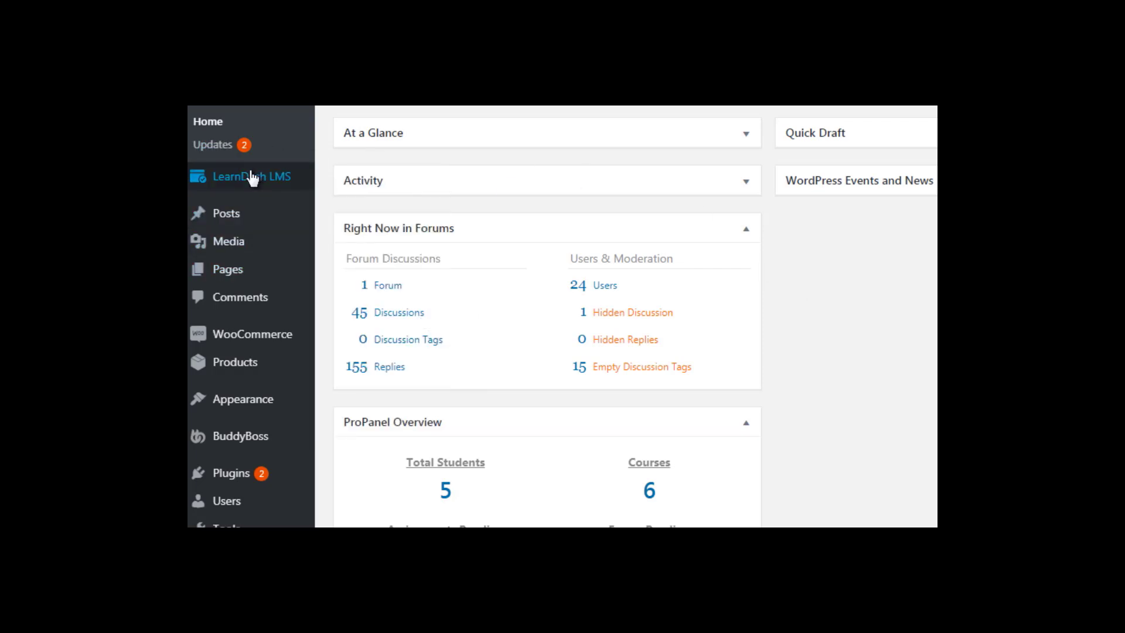
pyautogui.moveTo(252, 179)
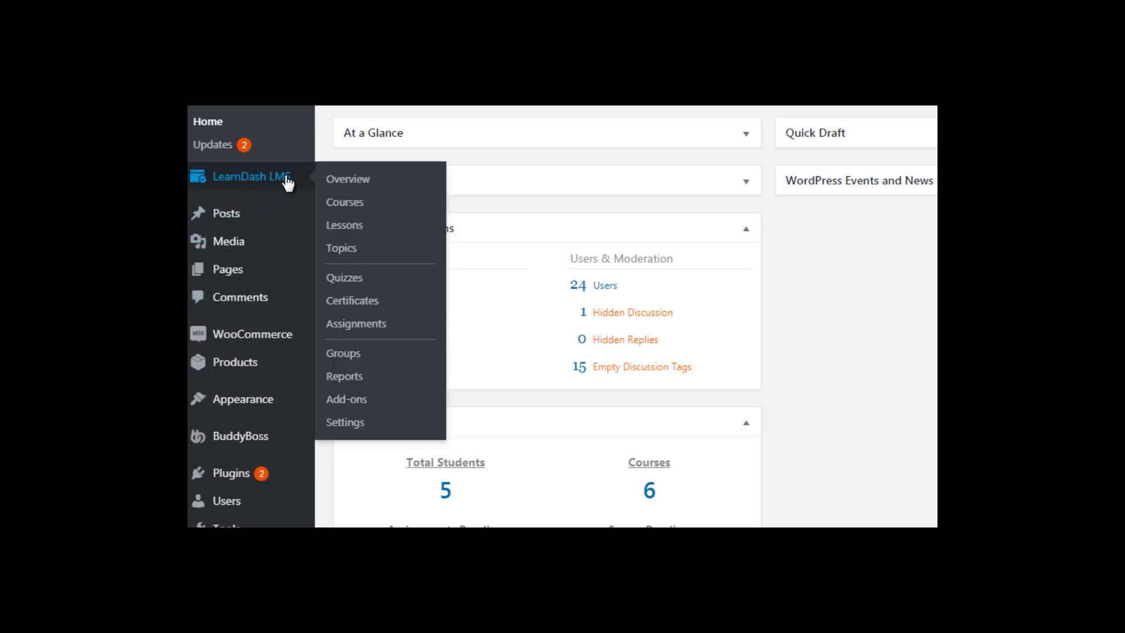
pyautogui.click(348, 180)
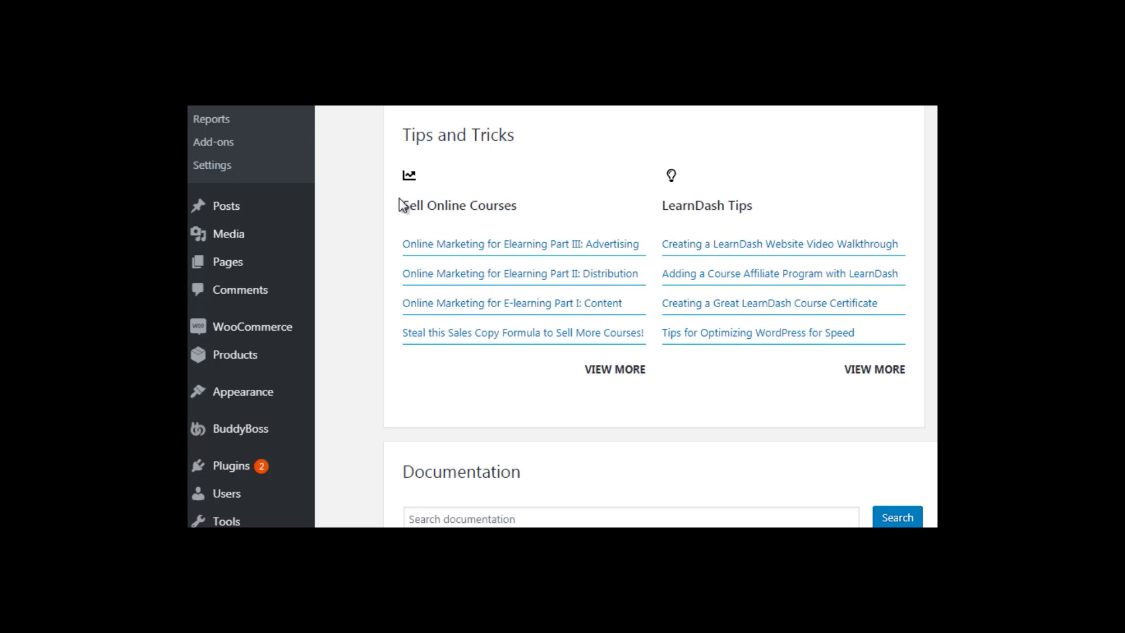
# - Open the LearnDash course list and look over its courses
pyautogui.scroll(5, 562, 316)
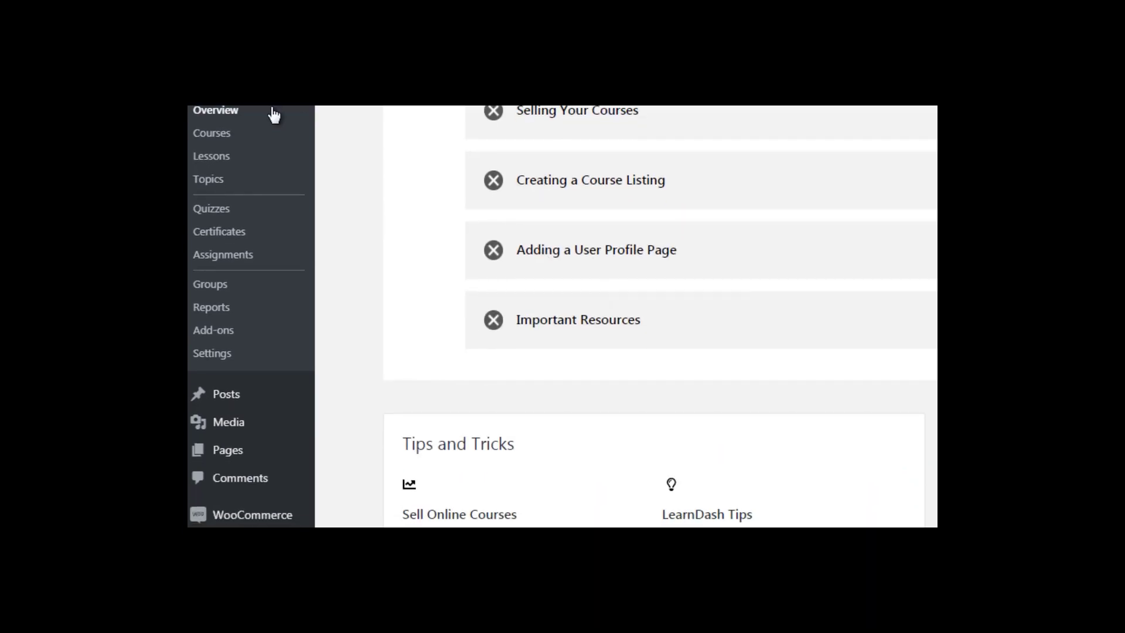
pyautogui.click(222, 142)
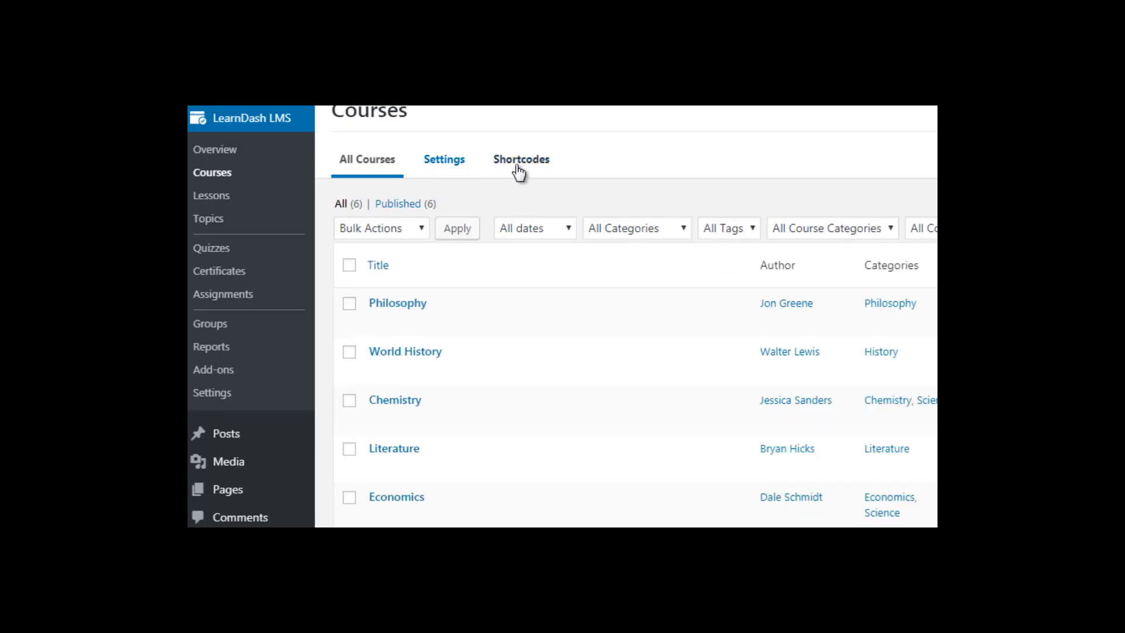
pyautogui.moveTo(485, 304)
# - Open the site's front end in a new browser tab
pyautogui.scroll(1, 492, 158)
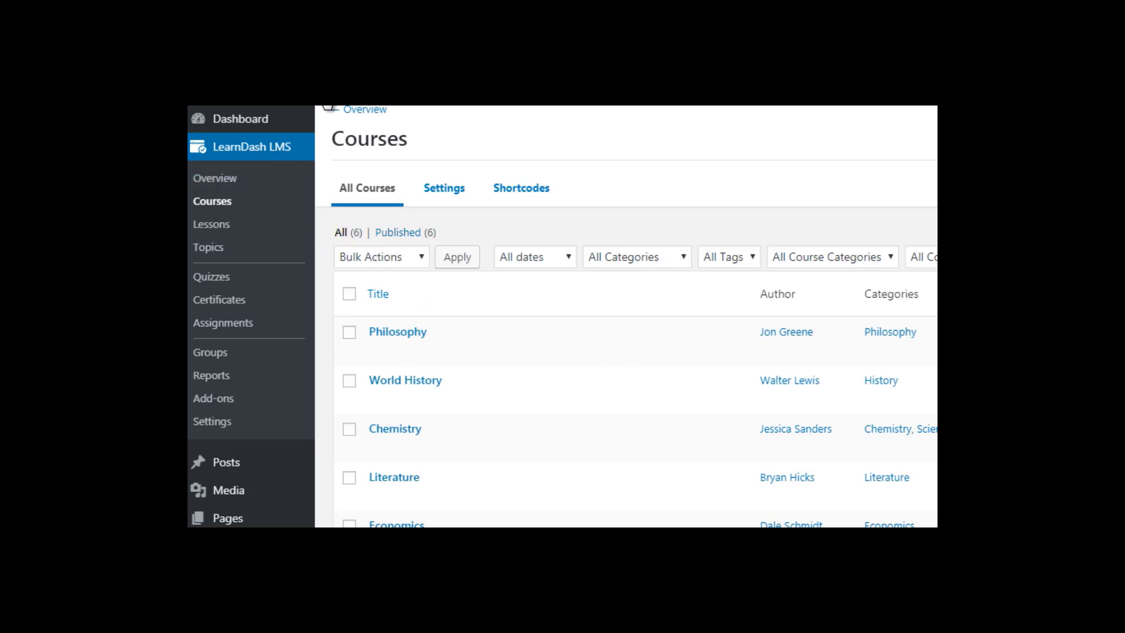
pyautogui.rightClick(323, 121)
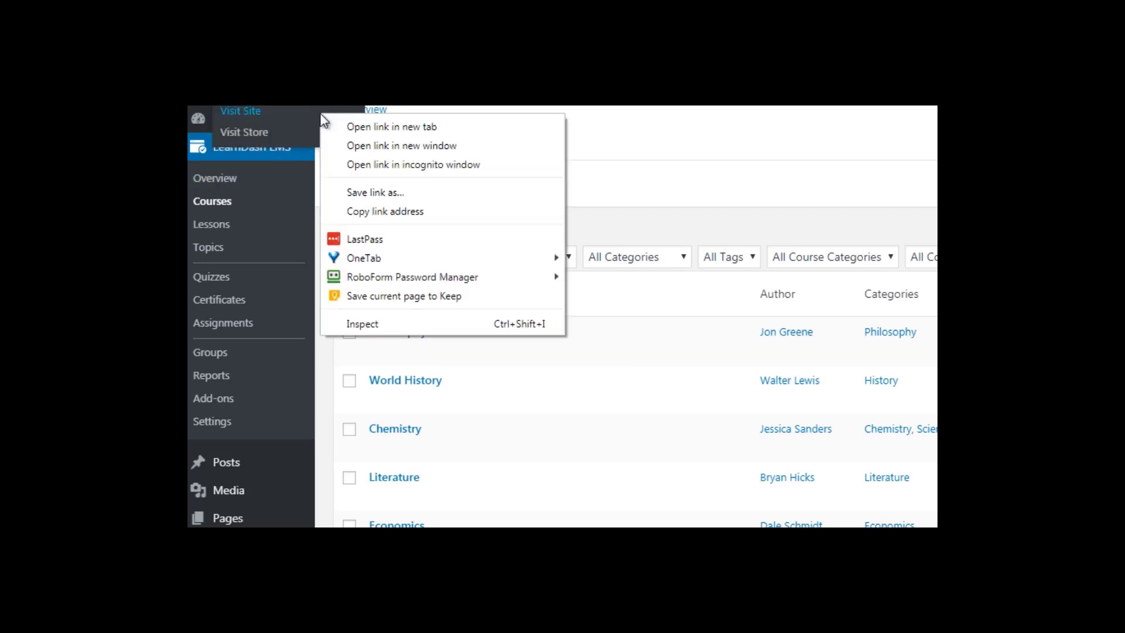
pyautogui.click(351, 124)
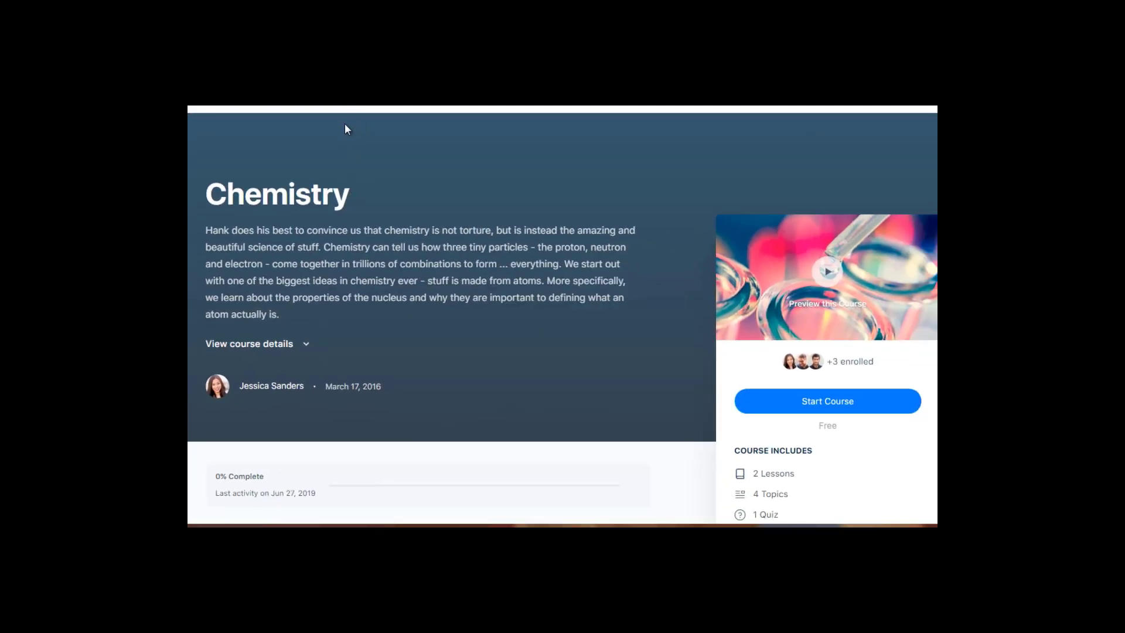
# - Examine the Chemistry course page, including its title, description, course content and instructor section
pyautogui.moveTo(204, 194); pyautogui.dragTo(337, 198)
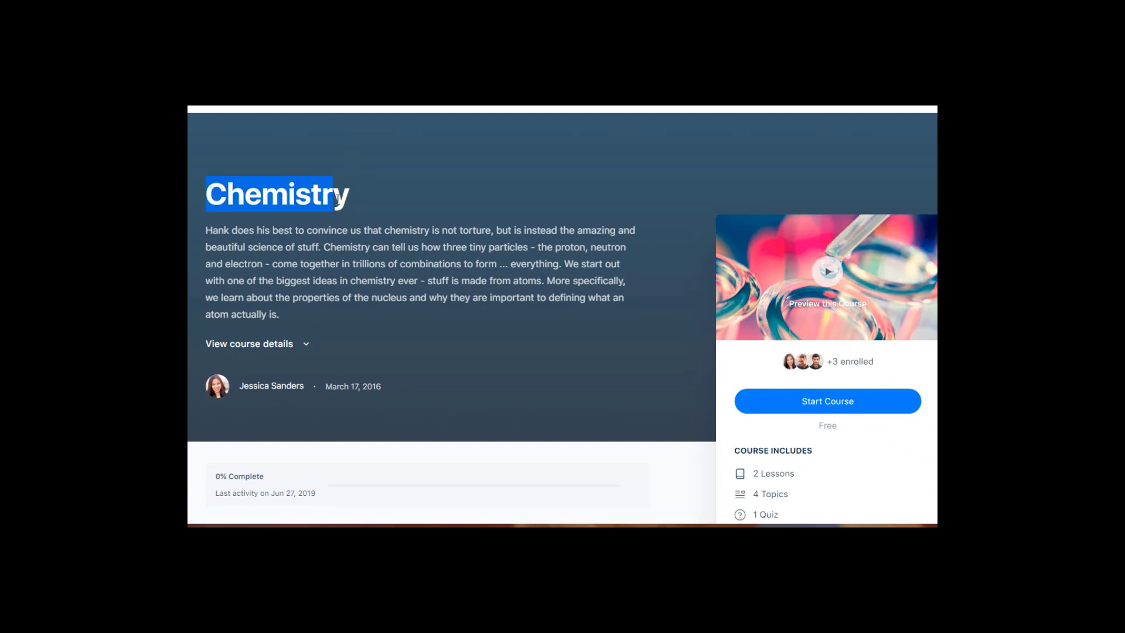
pyautogui.click(359, 205)
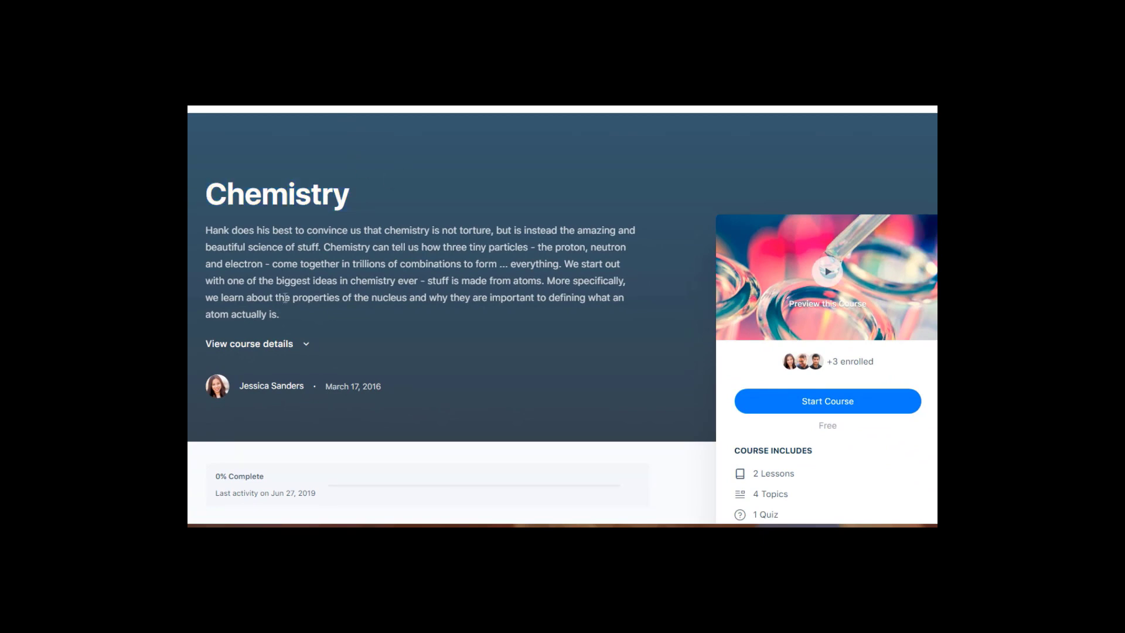
pyautogui.moveTo(193, 194); pyautogui.dragTo(355, 205)
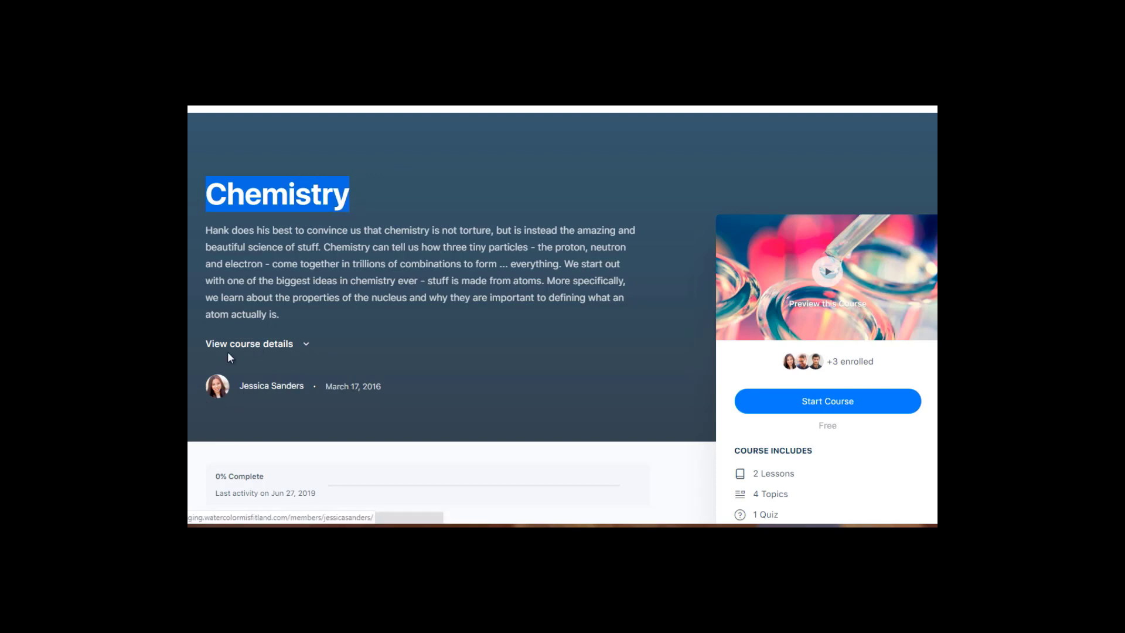
pyautogui.scroll(-2, 725, 199)
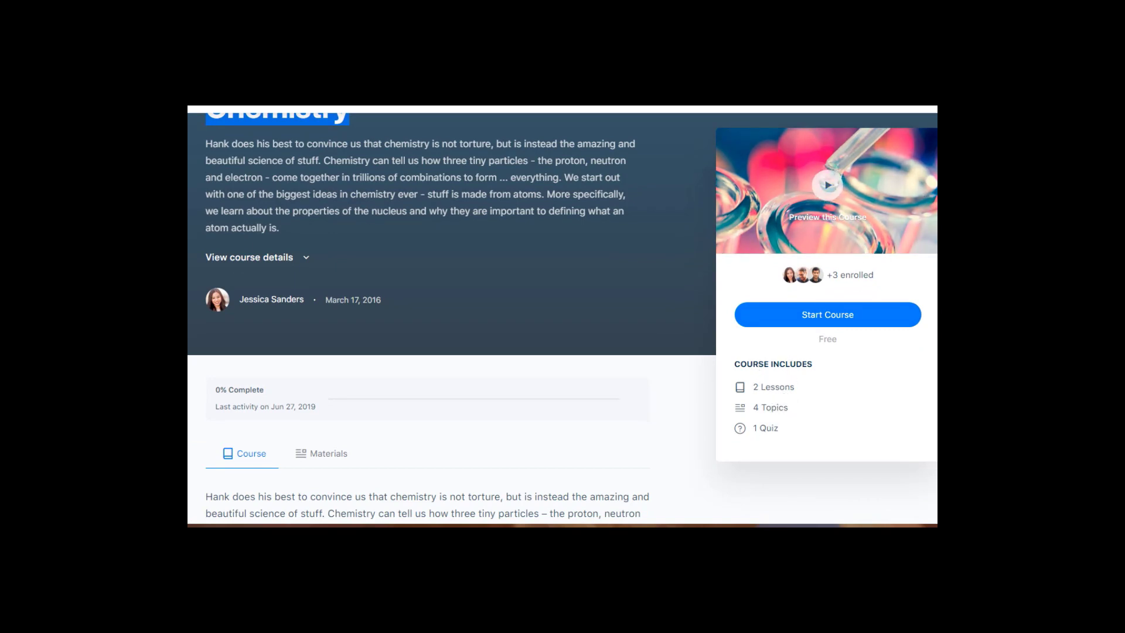
pyautogui.scroll(-5, 428, 316)
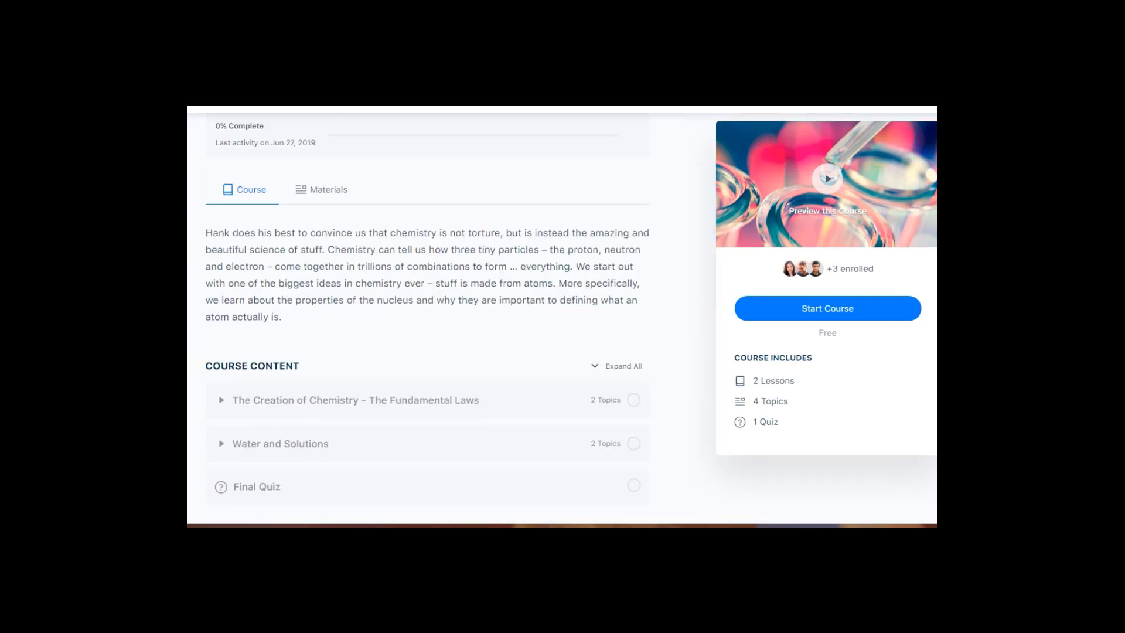
pyautogui.scroll(-1, 428, 316)
pyautogui.scroll(-3, 427, 316)
pyautogui.scroll(8, 427, 317)
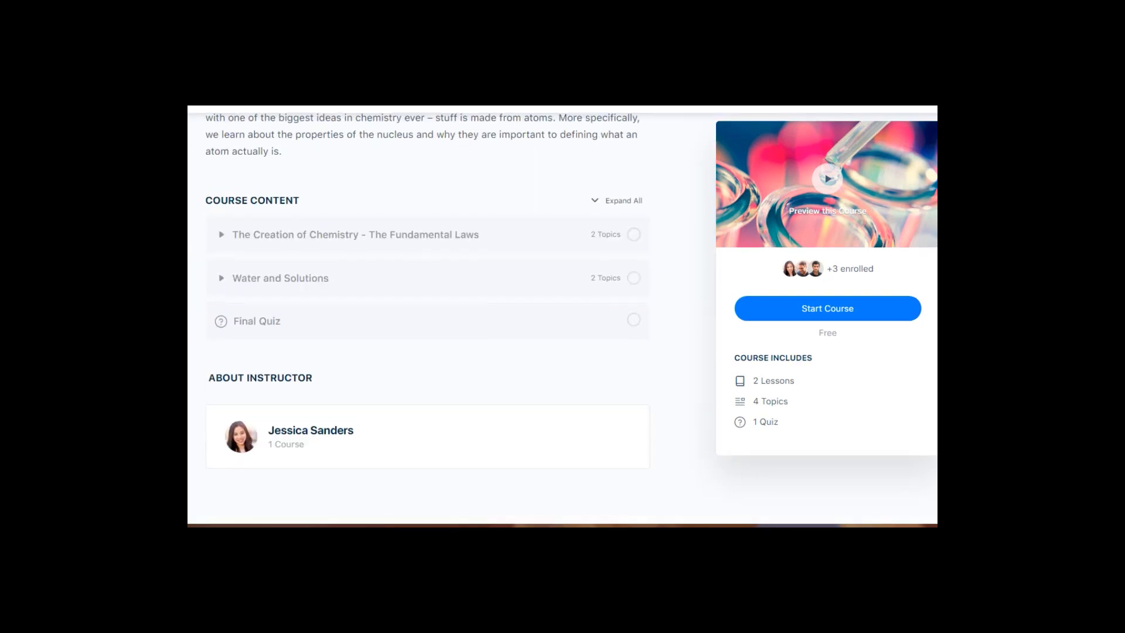
pyautogui.scroll(-1, 548, 206)
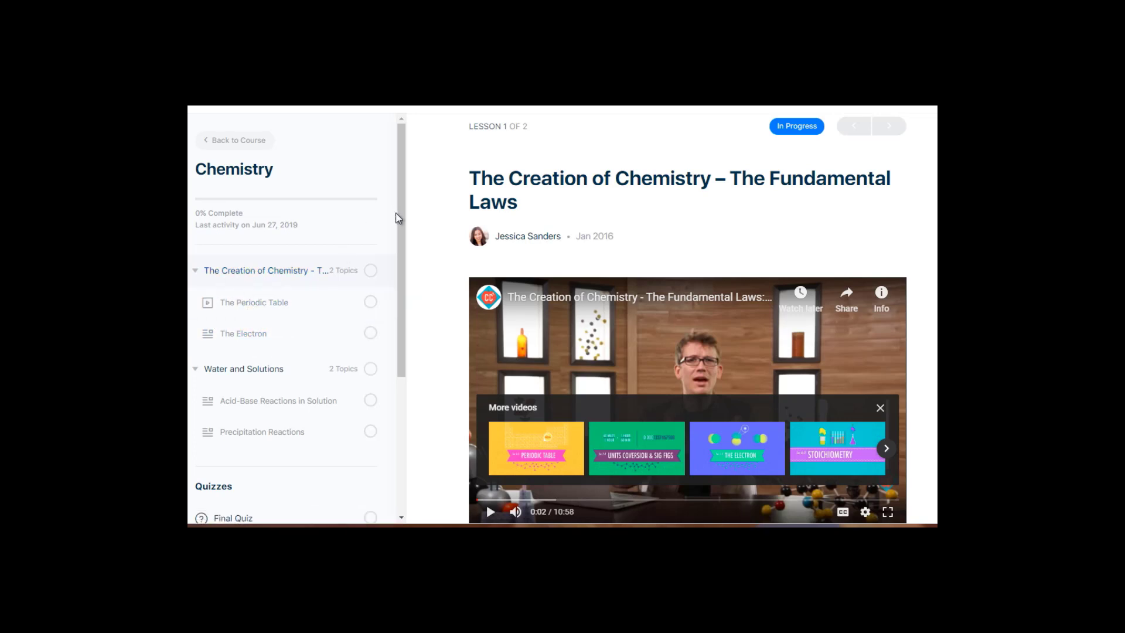
# - Examine the first Chemistry lesson page, including the course outline, lesson description and lesson content
pyautogui.moveTo(405, 230); pyautogui.dragTo(406, 274)
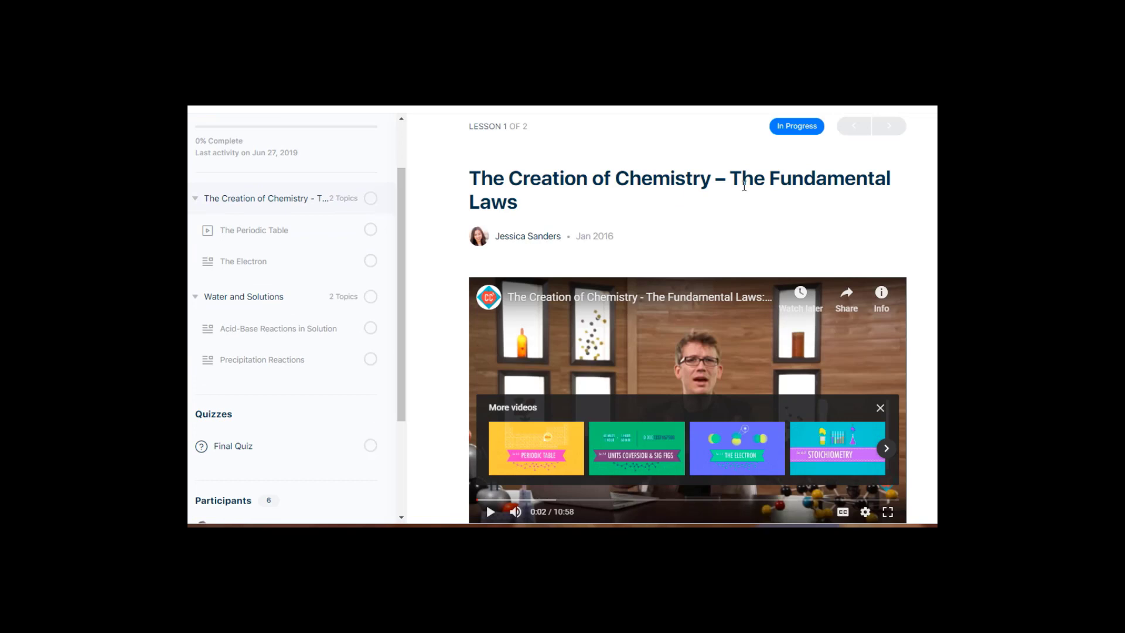
pyautogui.scroll(-5, 687, 318)
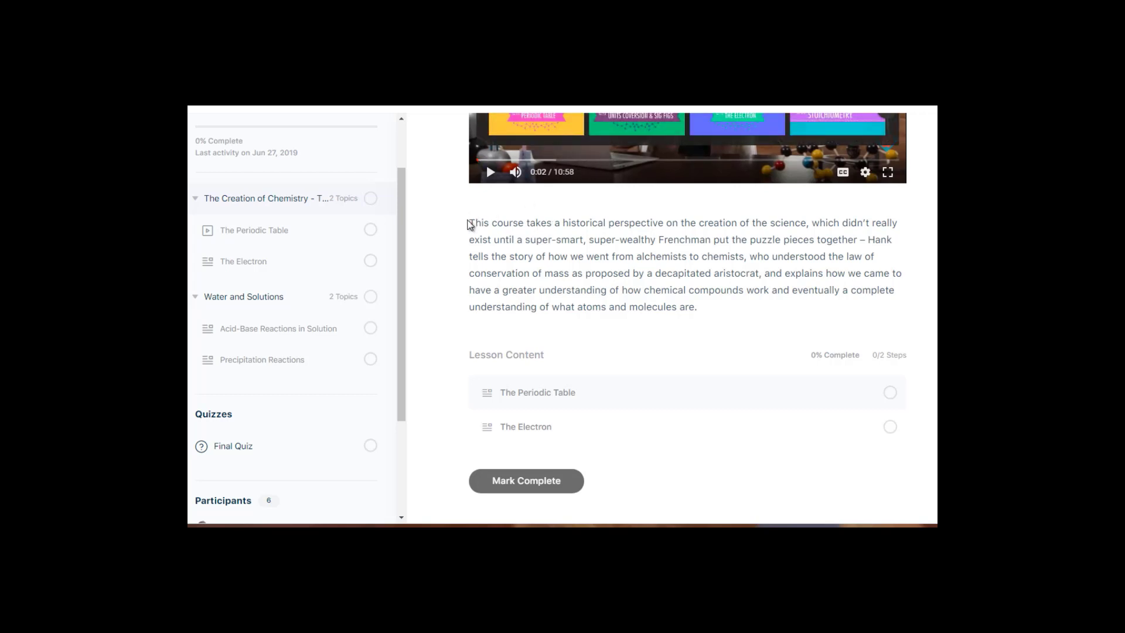
pyautogui.moveTo(475, 222); pyautogui.dragTo(589, 290)
pyautogui.click(561, 315)
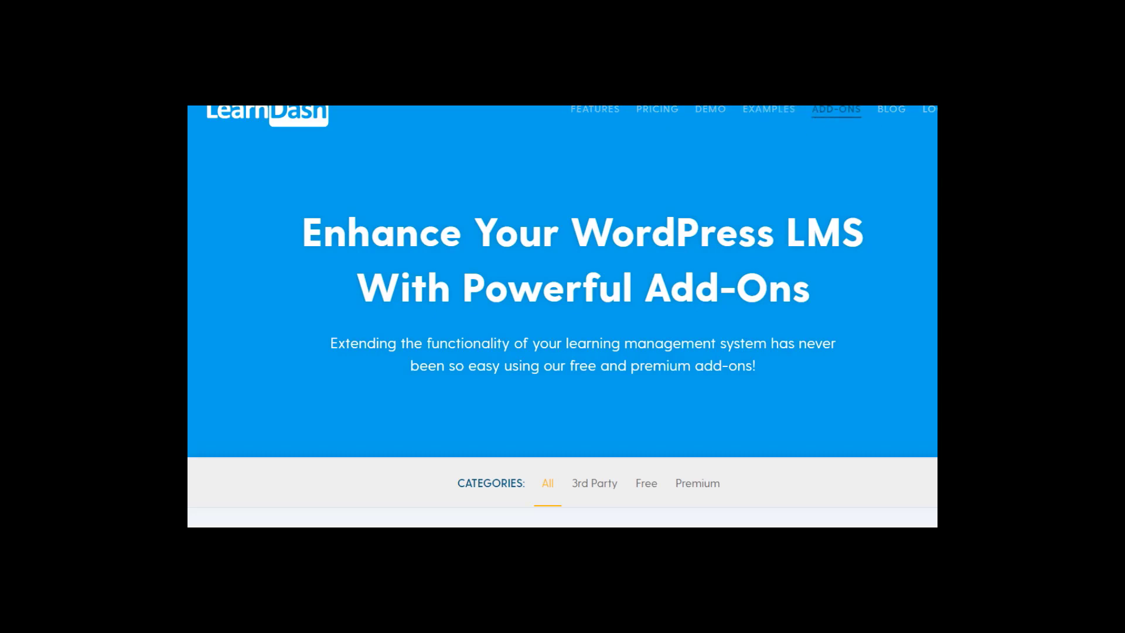
# - Return to the LearnDash add-ons page and examine its integration listings
pyautogui.scroll(-6, 820, 117)
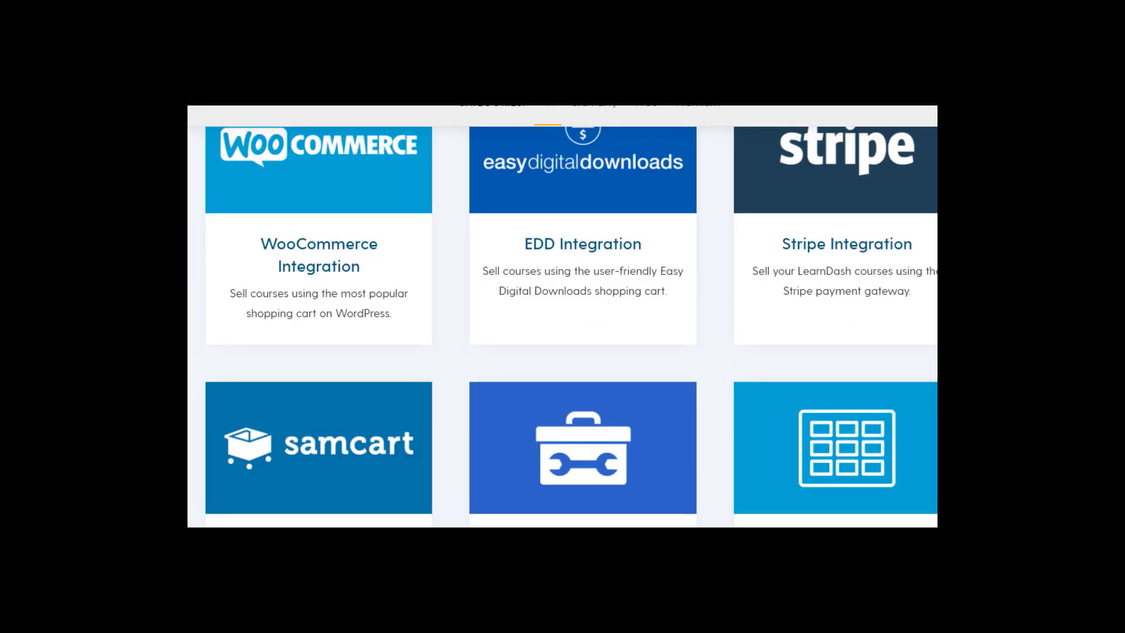
pyautogui.scroll(-4, 563, 327)
pyautogui.scroll(-6, 562, 327)
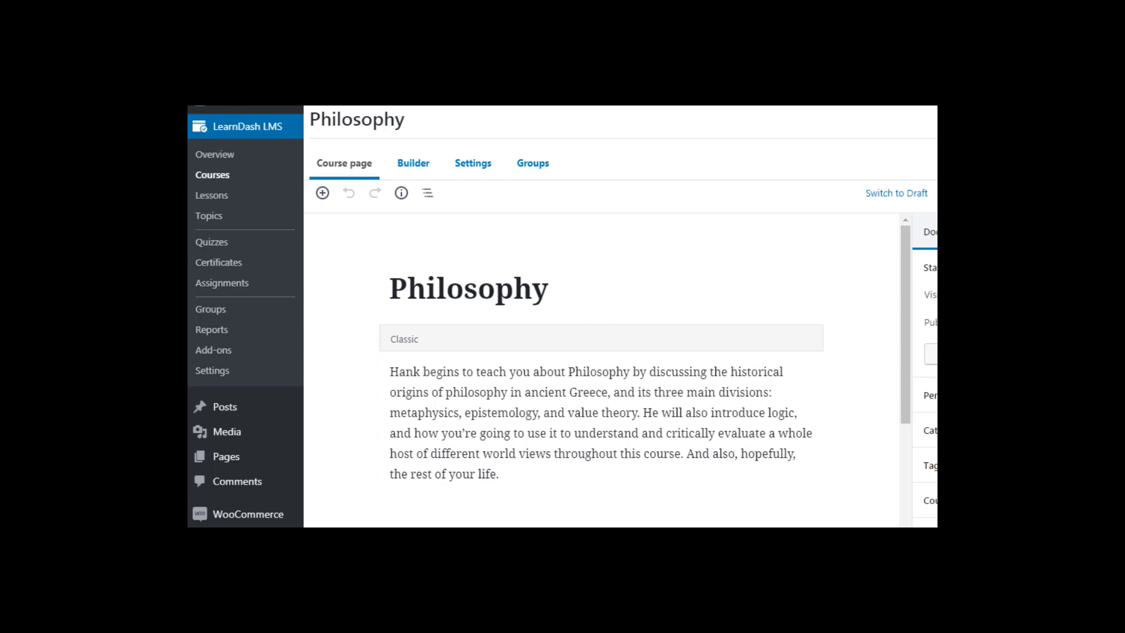
# - Open the Philosophy course's Builder and expand the lesson "What is Philosophy?" to view its topics
pyautogui.scroll(-3, 924, 375)
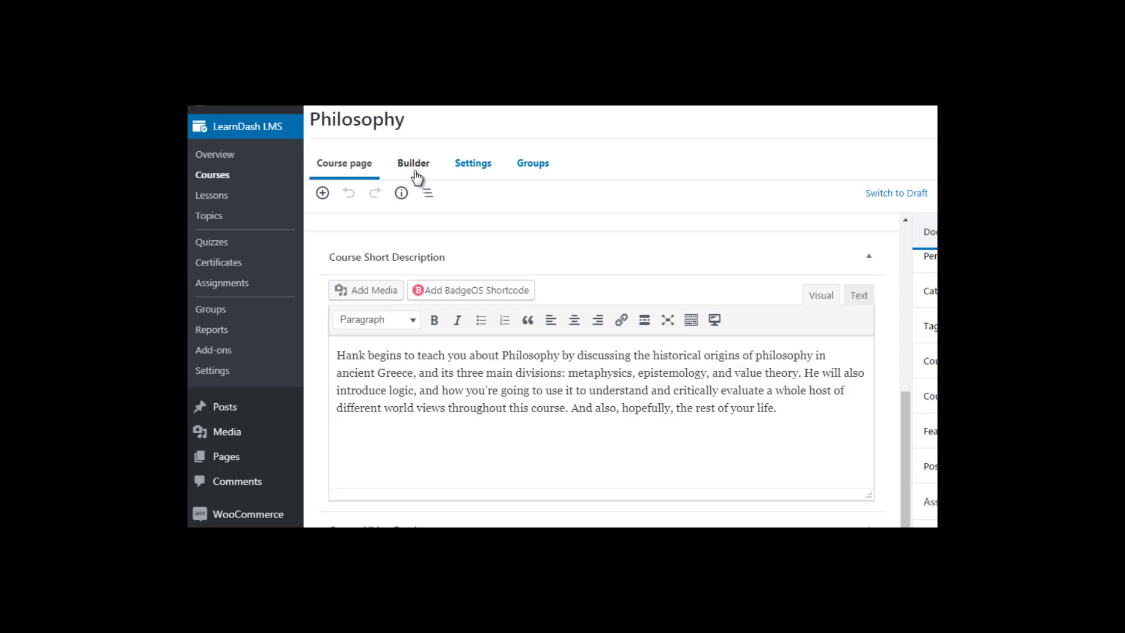
pyautogui.click(415, 172)
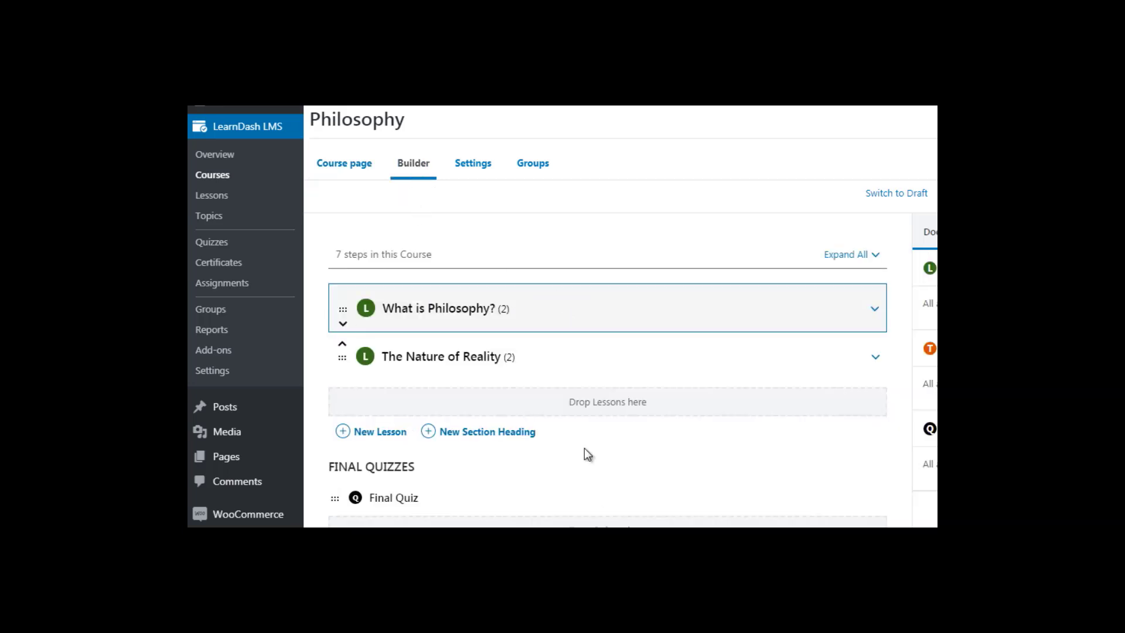
pyautogui.moveTo(523, 316)
pyautogui.moveTo(343, 308)
pyautogui.mouseDown()
pyautogui.moveTo(344, 369)
pyautogui.moveTo(343, 298)
pyautogui.moveTo(344, 359)
pyautogui.moveTo(343, 308)
pyautogui.mouseUp()
pyautogui.click(874, 309)
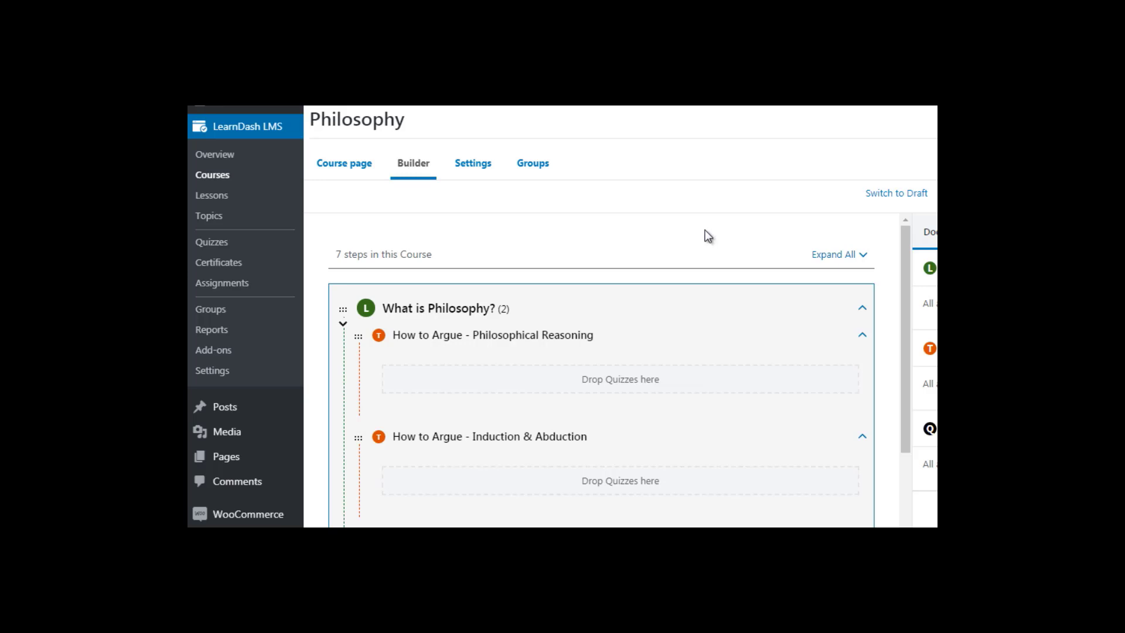
# - Open the Philosophy course's settings
pyautogui.click(468, 166)
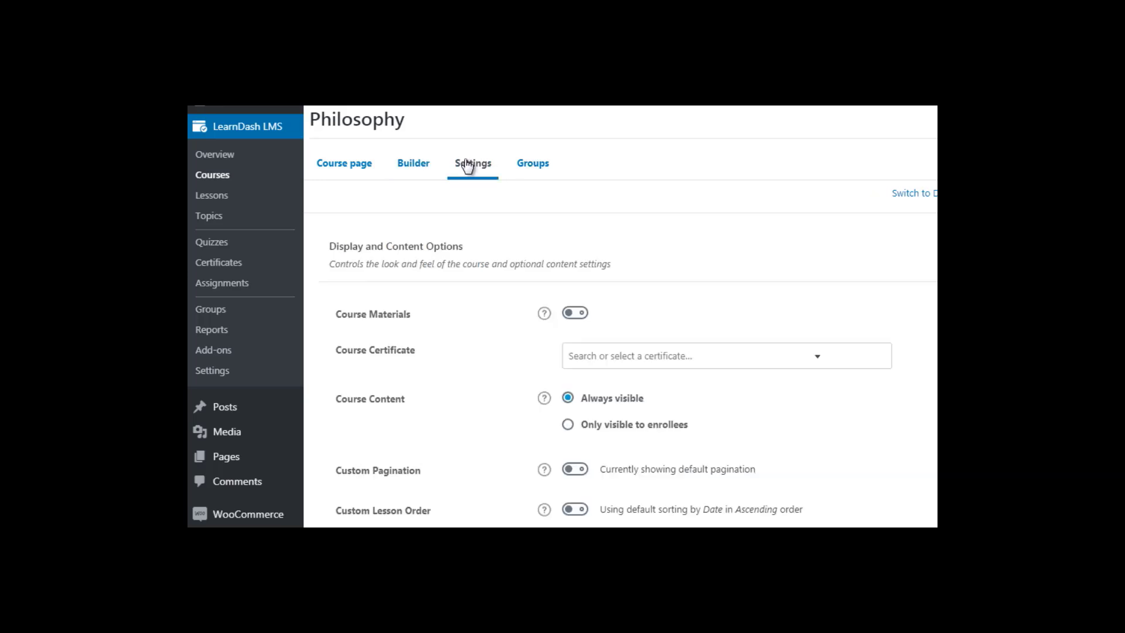
# - Assign the World History Group to the Philosophy course in its group settings
pyautogui.click(532, 170)
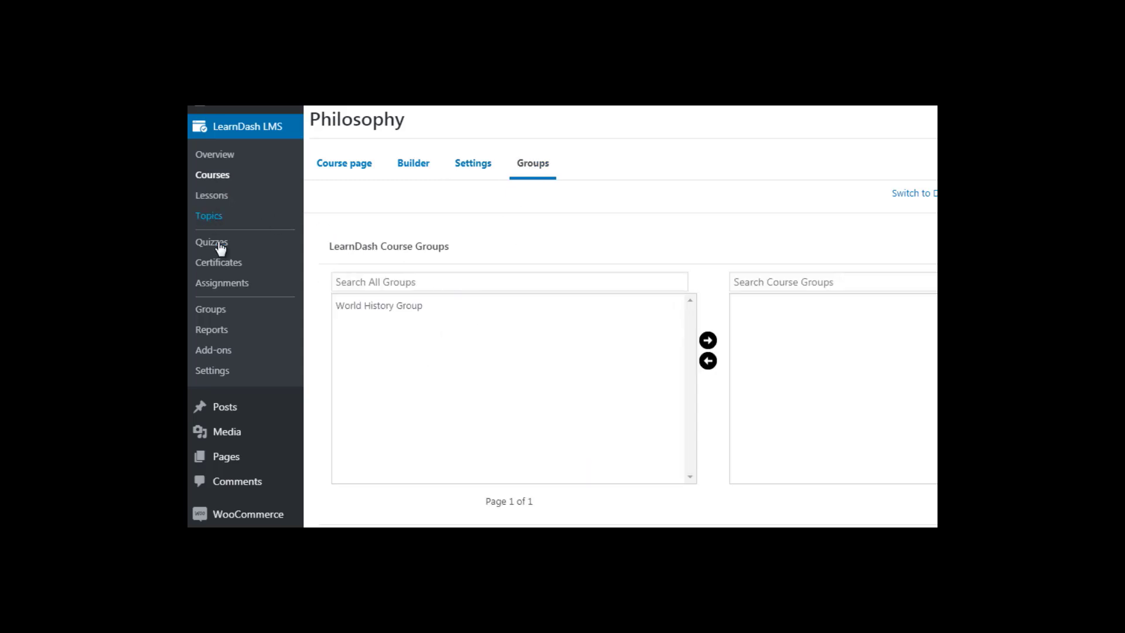
pyautogui.click(378, 303)
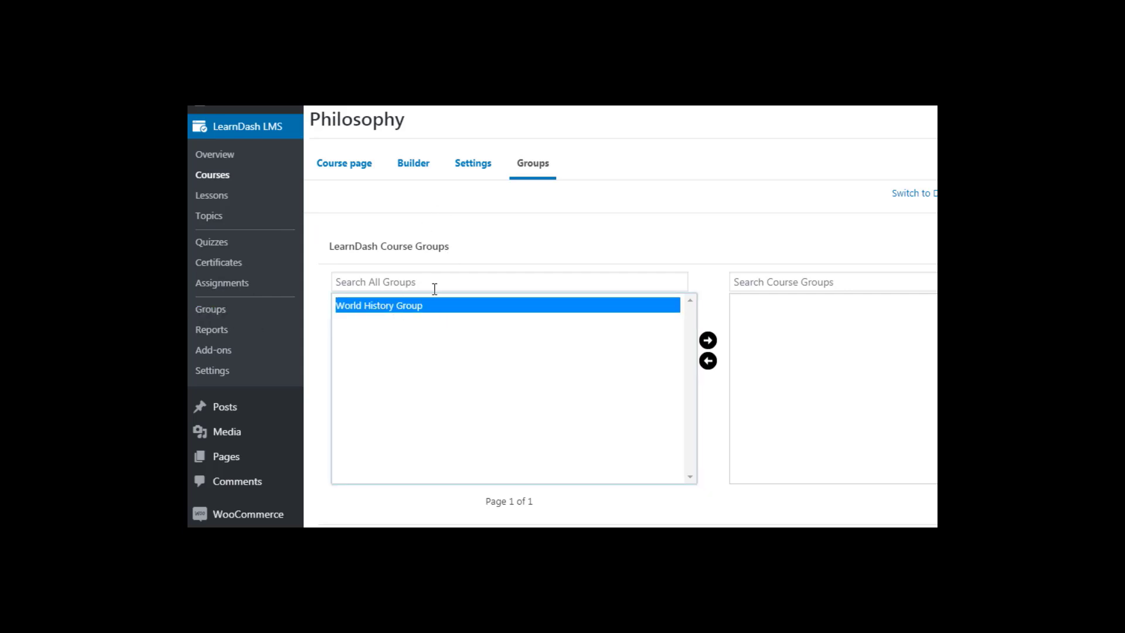
pyautogui.click(707, 340)
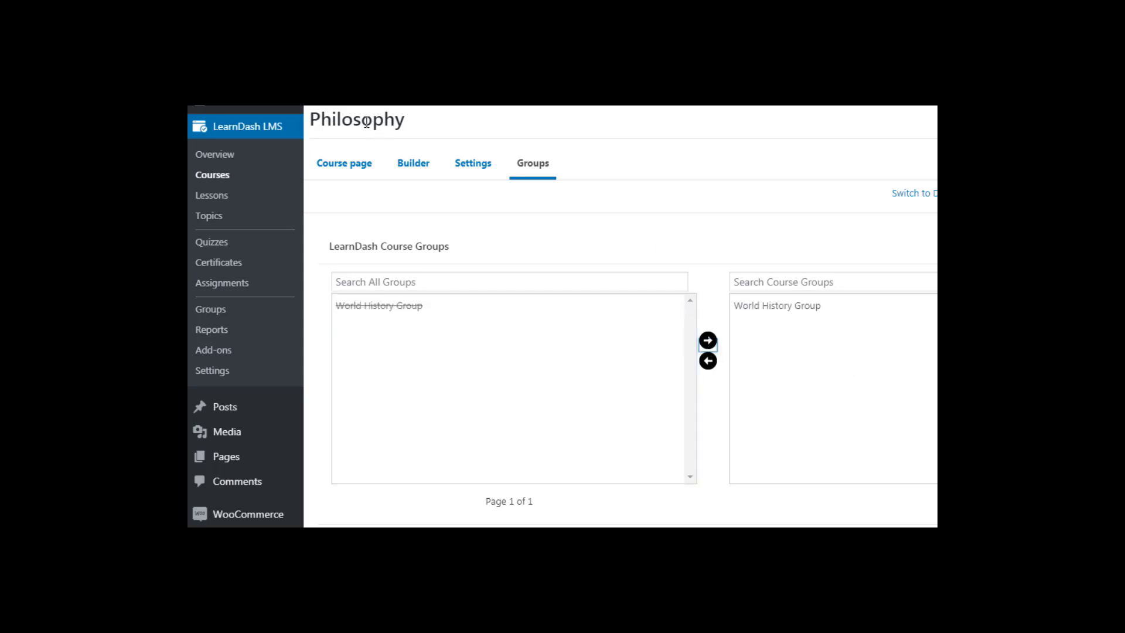
pyautogui.moveTo(337, 105)
pyautogui.click(631, 221)
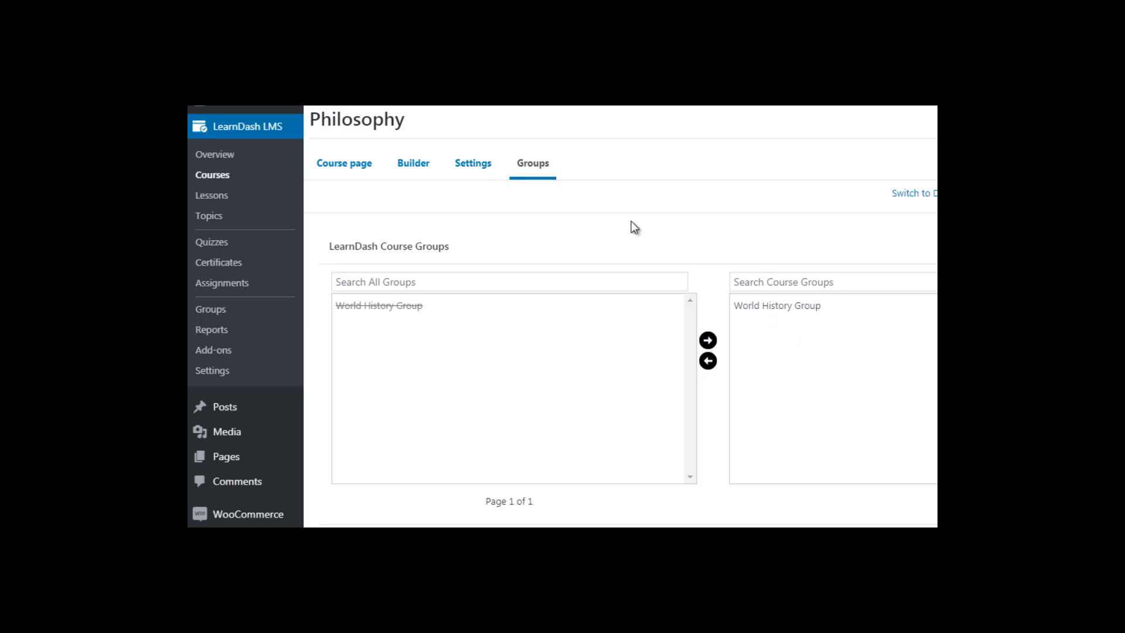
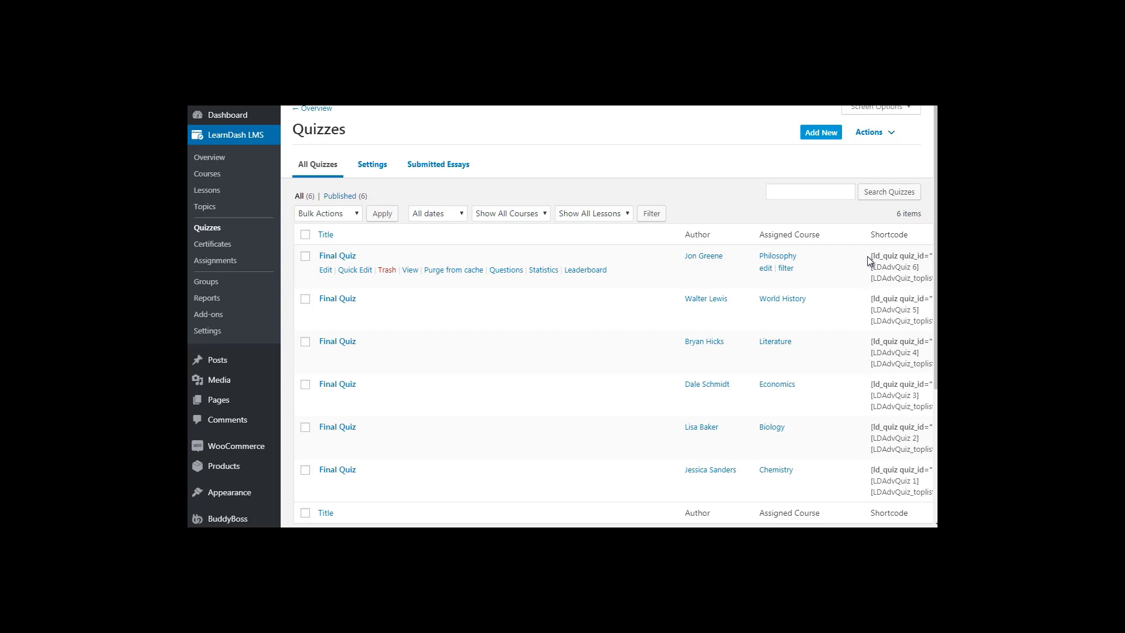
# - Open the settings of the Philosophy course's Final Quiz and view its access, progression and restriction settings
pyautogui.click(325, 270)
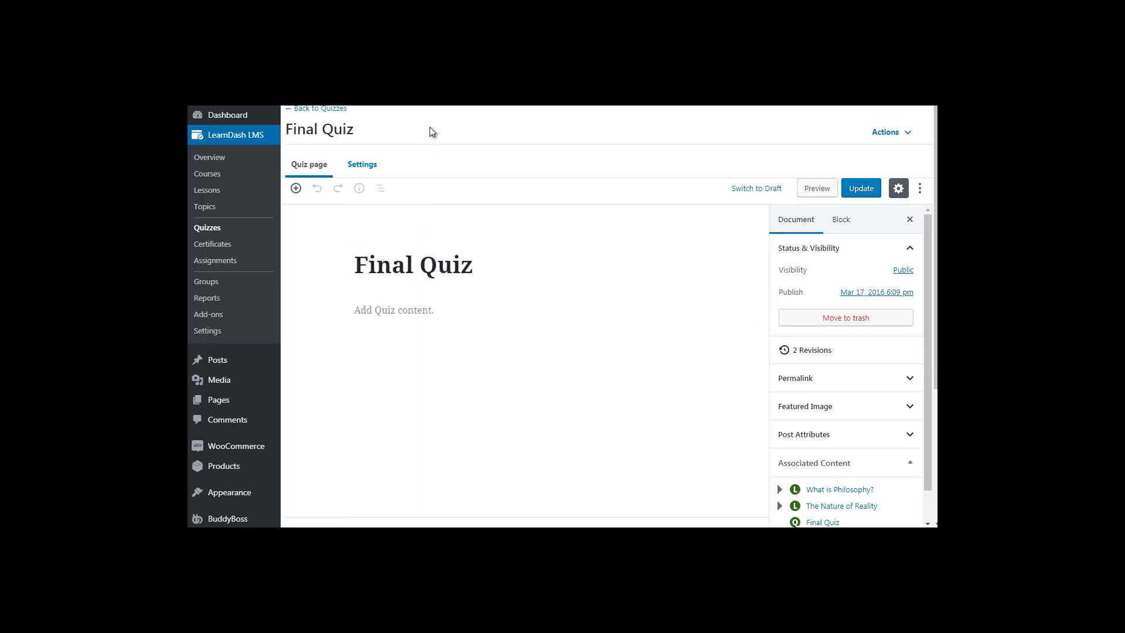
pyautogui.click(362, 166)
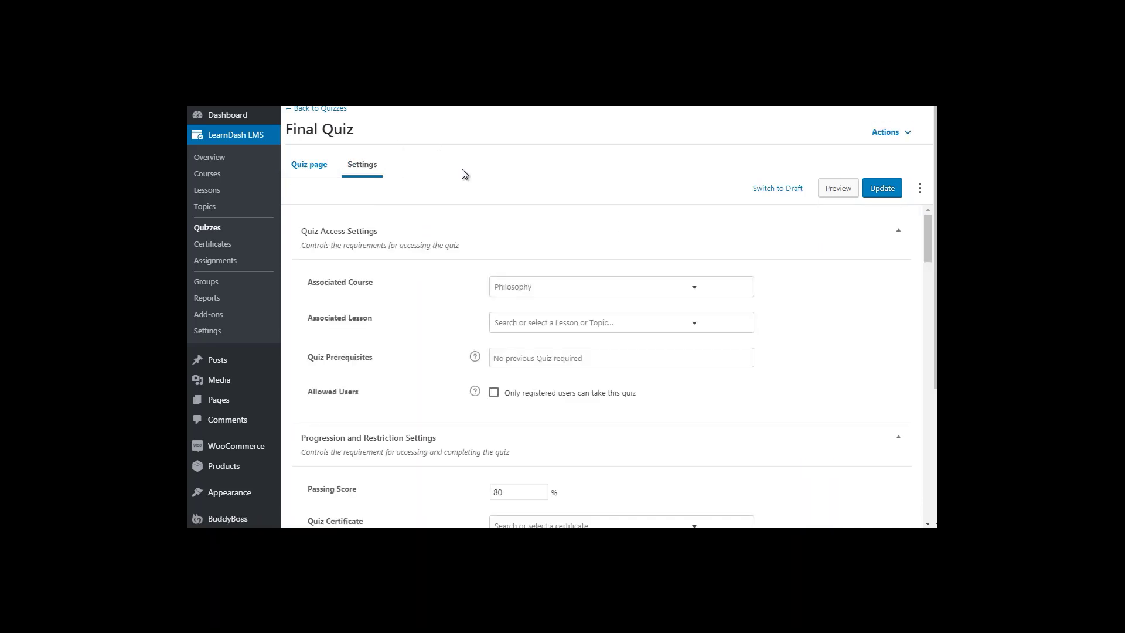
pyautogui.moveTo(927, 247); pyautogui.dragTo(927, 255)
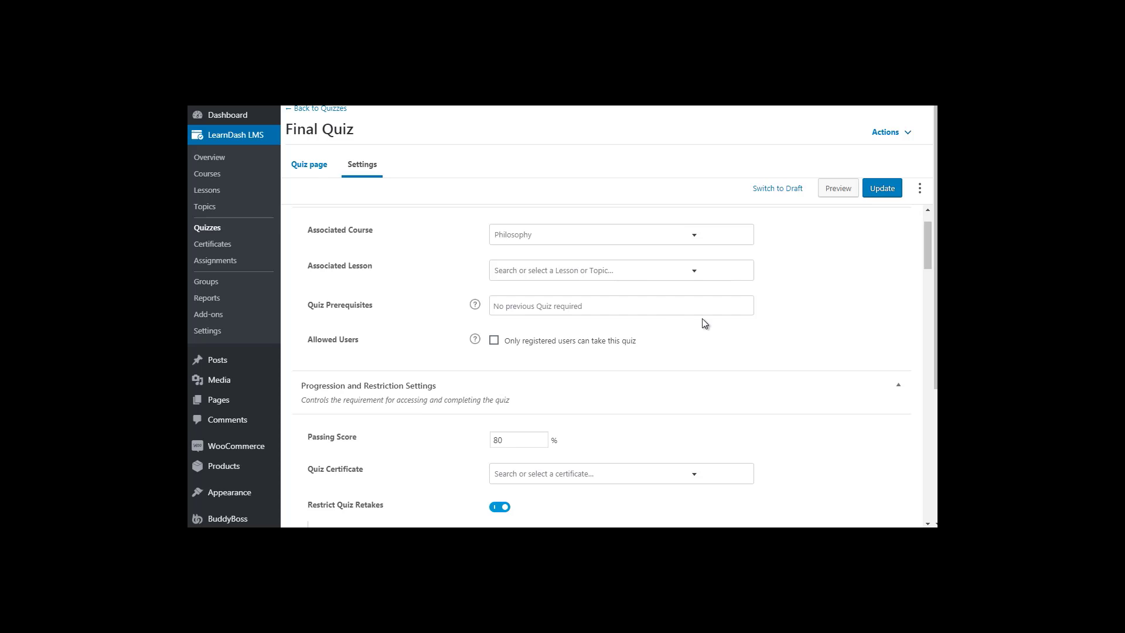
pyautogui.moveTo(931, 246); pyautogui.dragTo(932, 272)
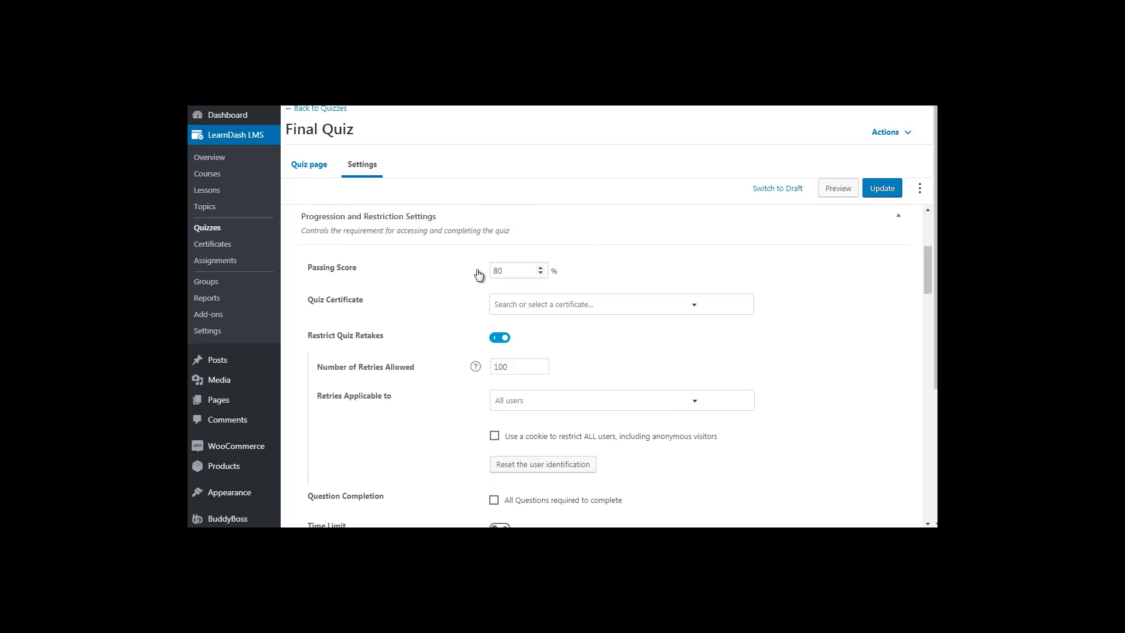
# - Set the Final Quiz's passing score to 0%
pyautogui.doubleClick(507, 269)
pyautogui.click(523, 270)
pyautogui.press('BackSpace')
pyautogui.press('BackSpace')
pyautogui.write('0')
pyautogui.press('BackSpace')
pyautogui.write('80')
pyautogui.press('BackSpace')
pyautogui.press('BackSpace')
# - Collapse the Display and Content Options section and leave Progression and Restriction Settings expanded
pyautogui.click(538, 231)
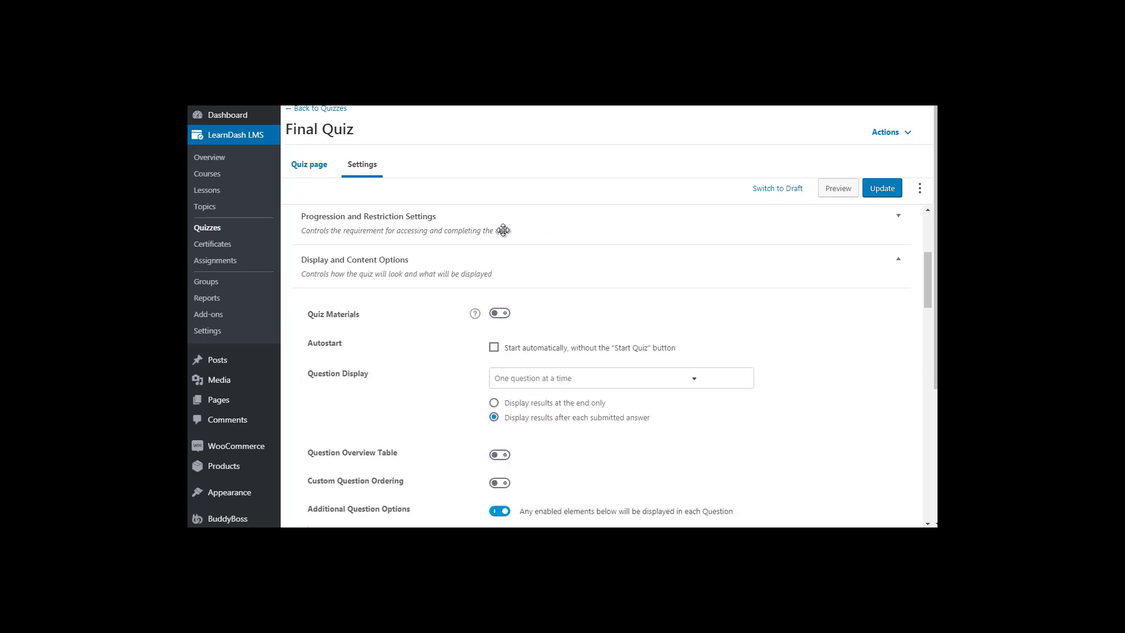
pyautogui.click(508, 263)
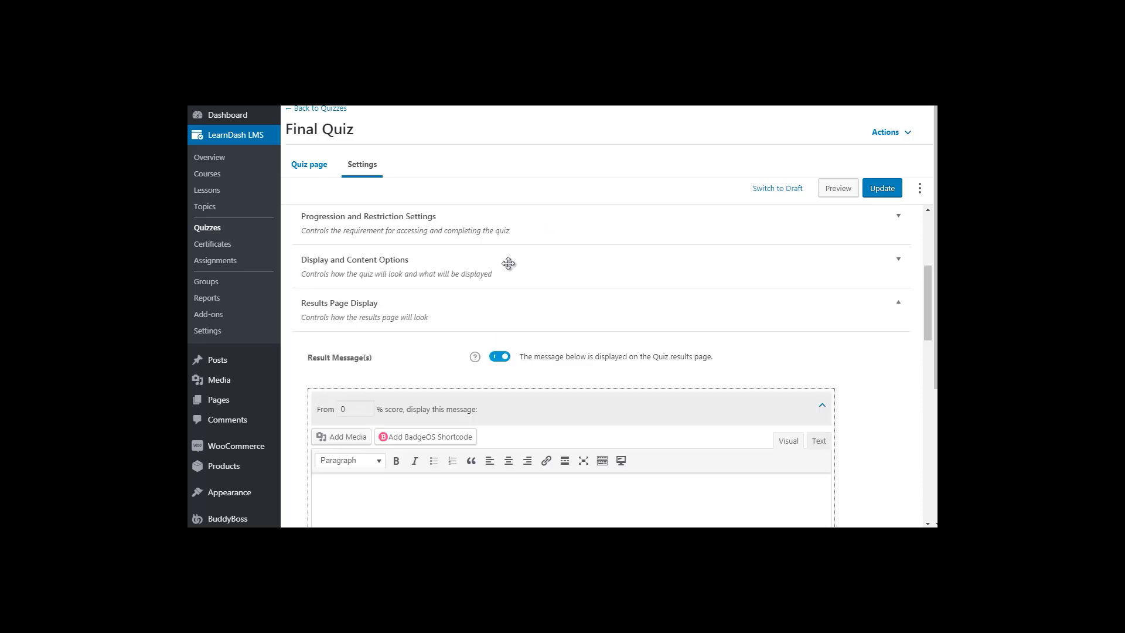
pyautogui.click(664, 239)
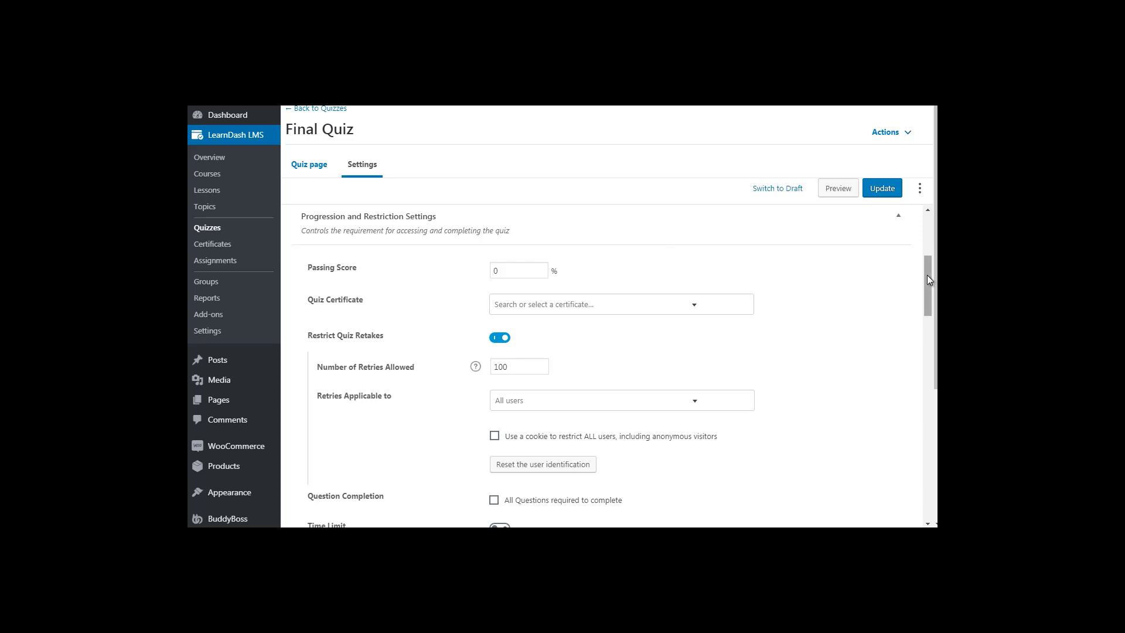
# - View the certificates available for the Final Quiz and look through the remaining quiz settings
pyautogui.moveTo(926, 276); pyautogui.dragTo(931, 293)
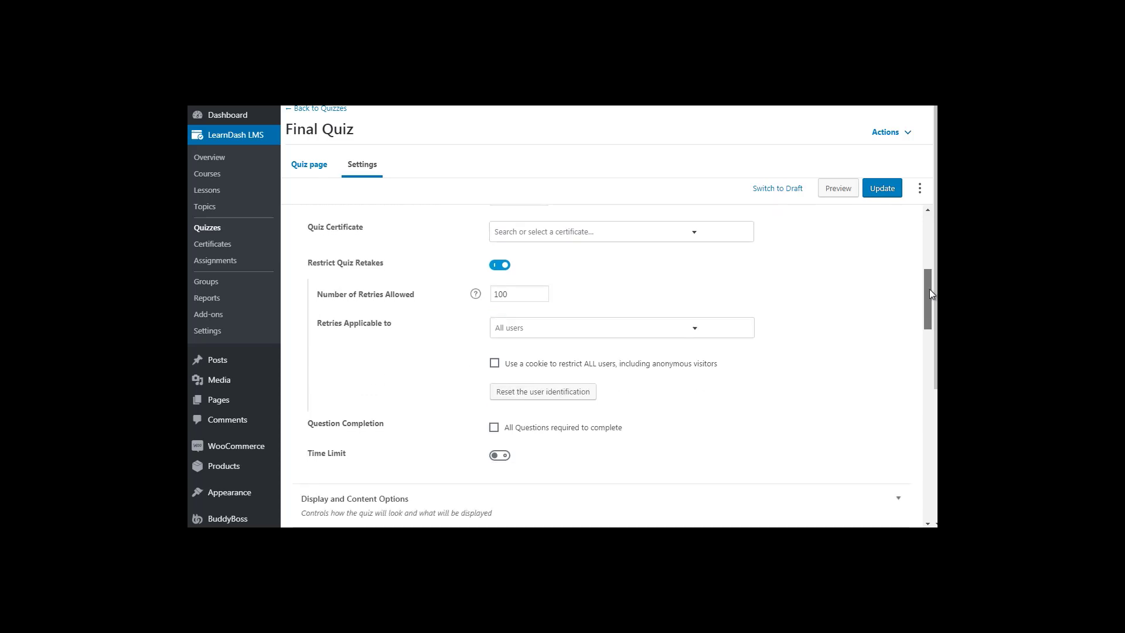
pyautogui.click(647, 239)
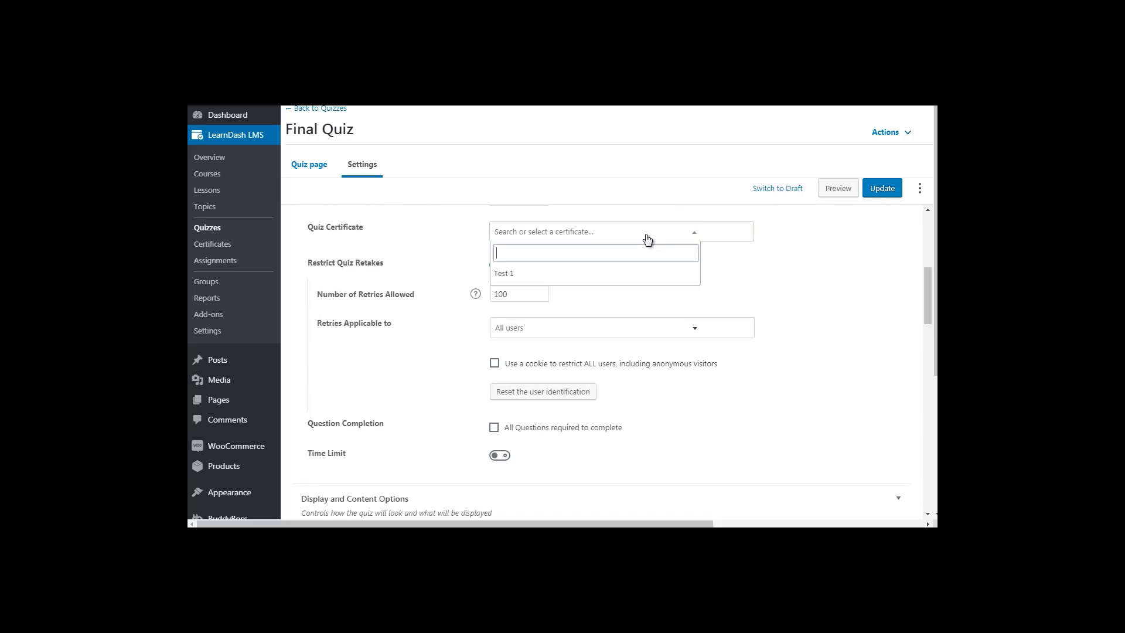
pyautogui.click(760, 290)
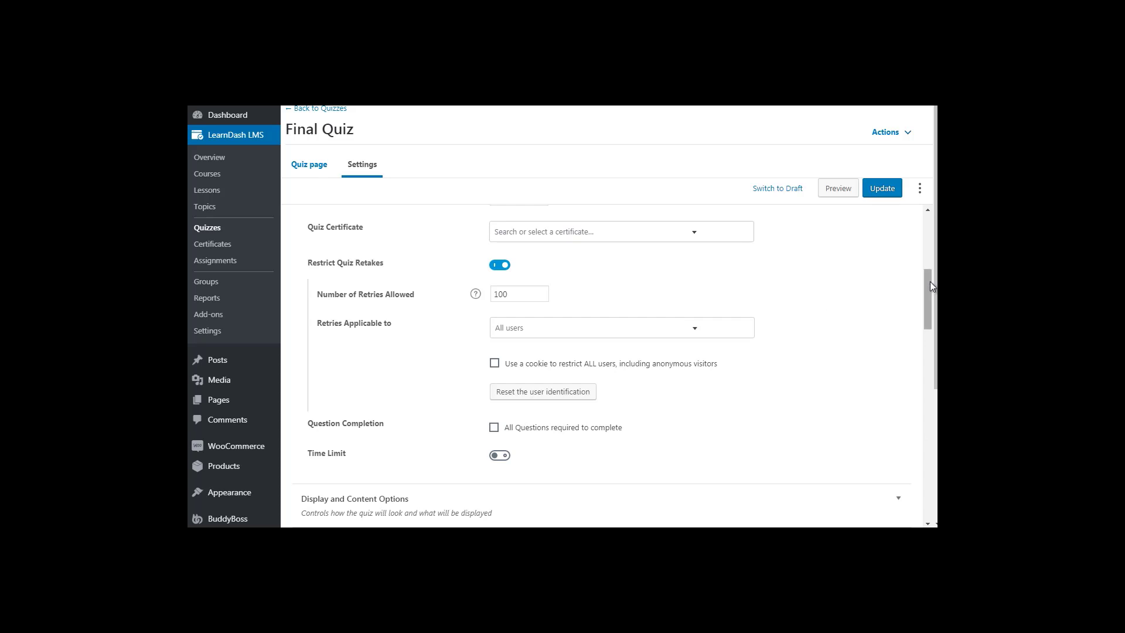
pyautogui.moveTo(927, 281); pyautogui.dragTo(930, 345)
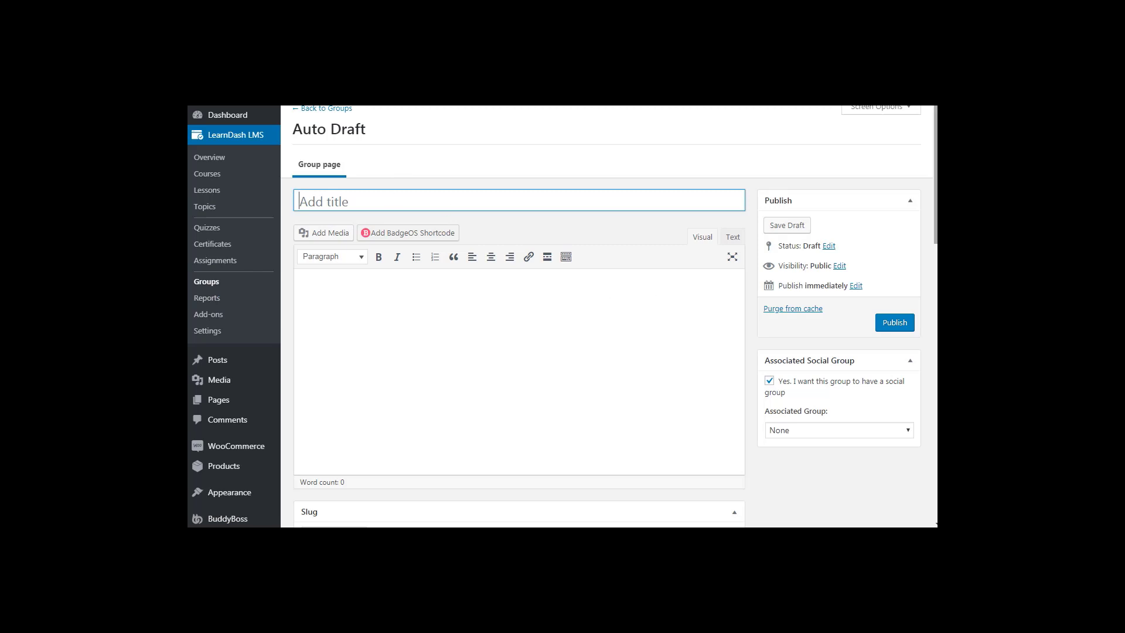
# - Examine the new group's options, highlighting Chemistry among the available courses and viewing the group leader lists
pyautogui.scroll(-3, 935, 250)
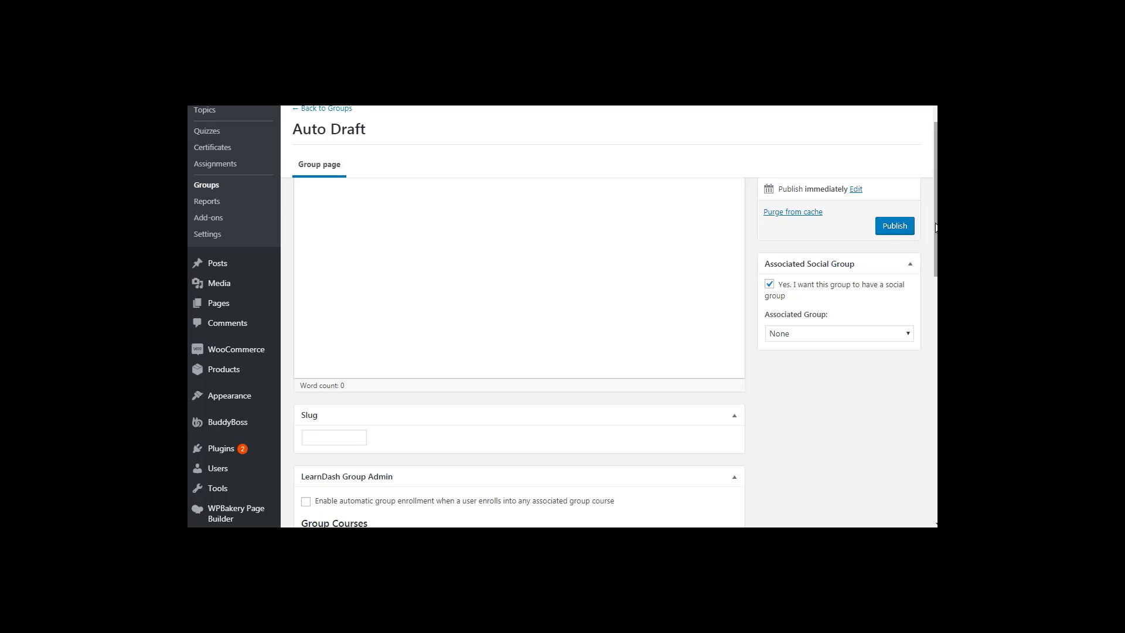
pyautogui.moveTo(935, 227); pyautogui.dragTo(935, 293)
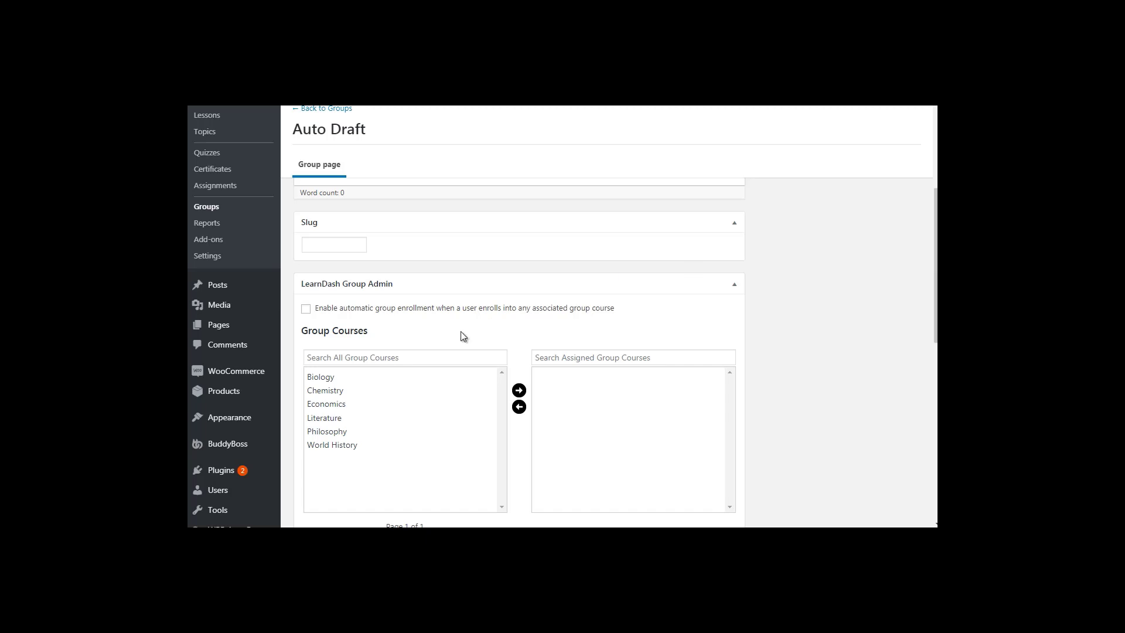
pyautogui.click(356, 390)
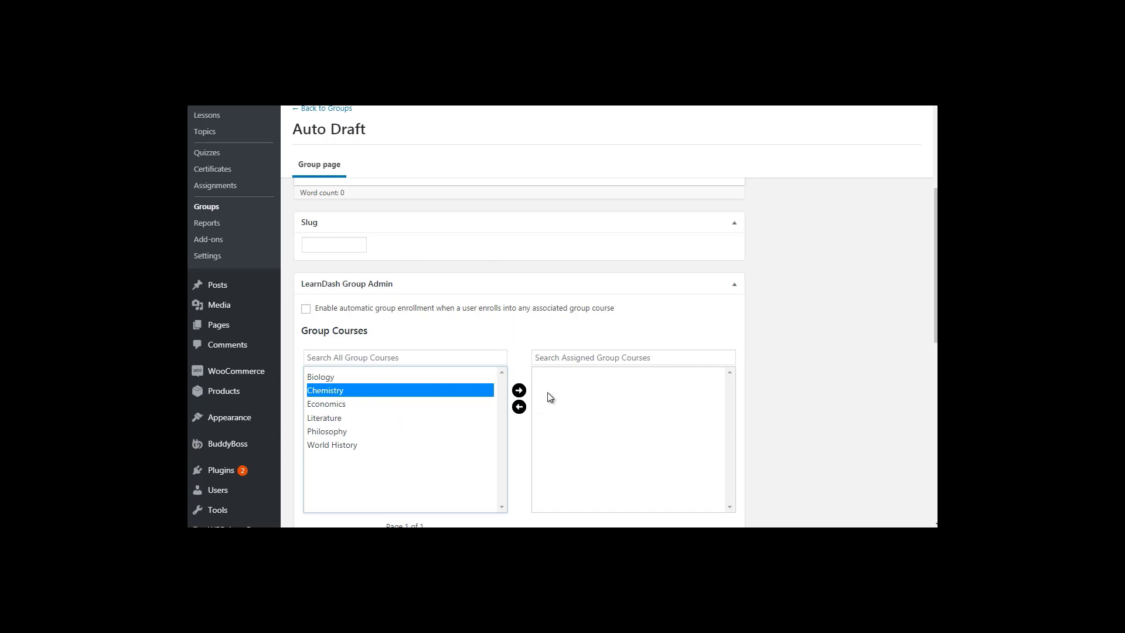
pyautogui.click(755, 258)
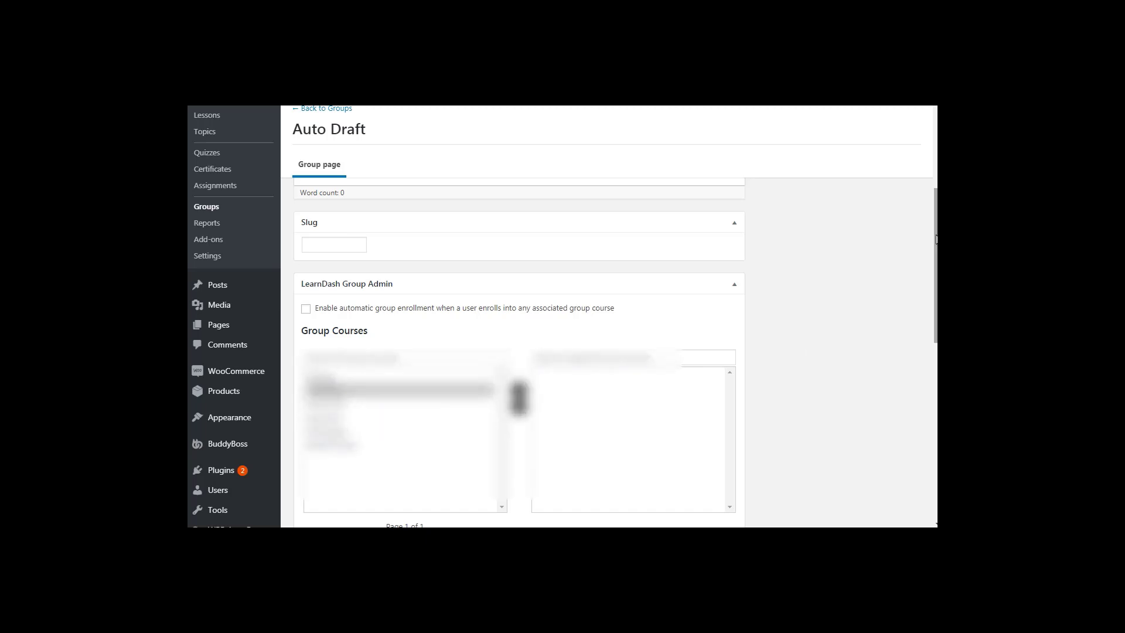
pyautogui.moveTo(936, 214); pyautogui.dragTo(775, 377)
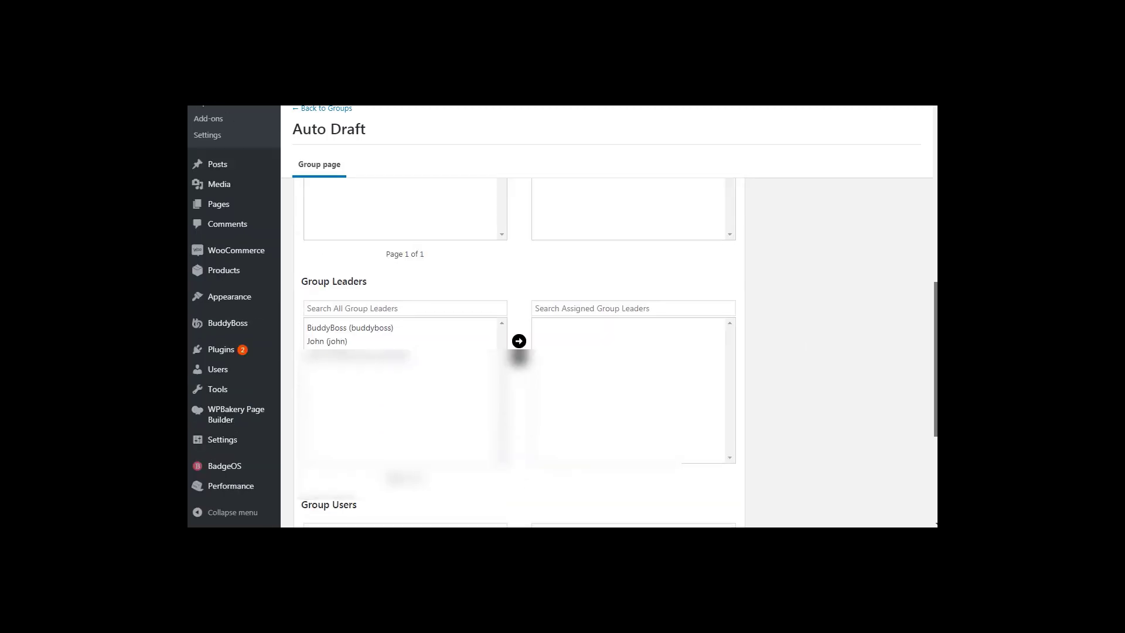
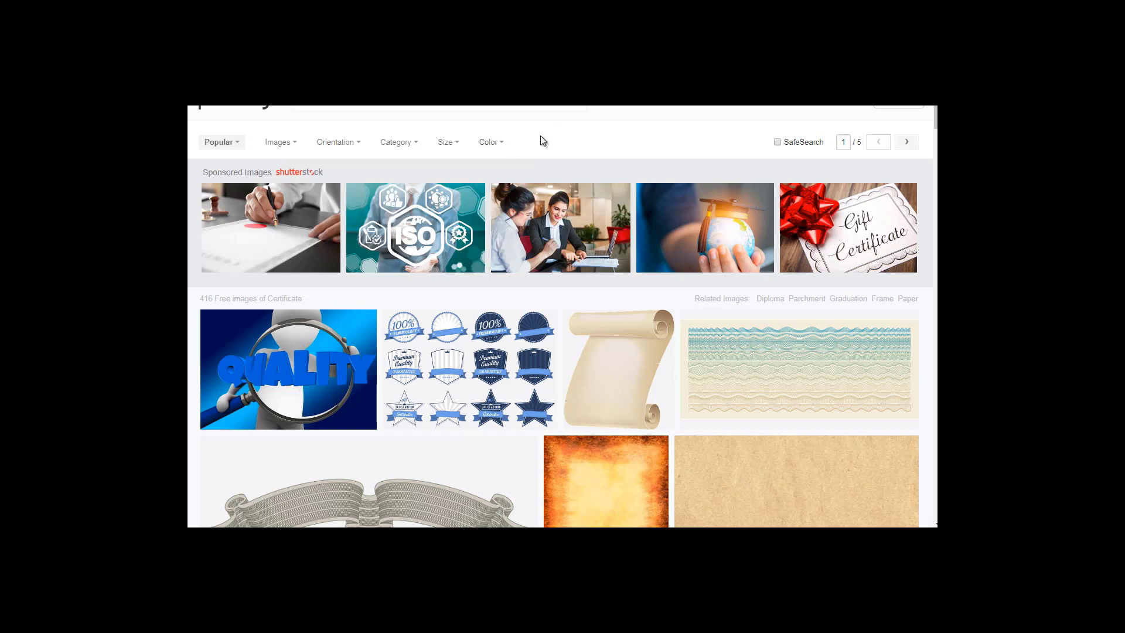
# - Browse the Pixabay certificate images for possible certificate backgrounds
pyautogui.moveTo(935, 115); pyautogui.dragTo(936, 160)
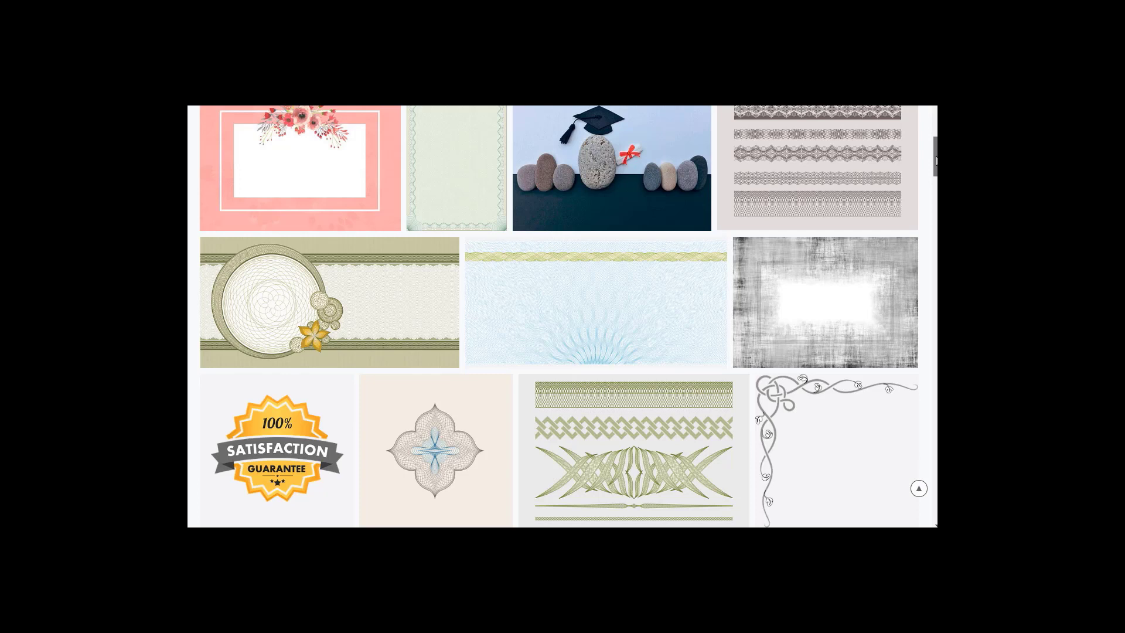
pyautogui.moveTo(935, 161); pyautogui.dragTo(936, 158)
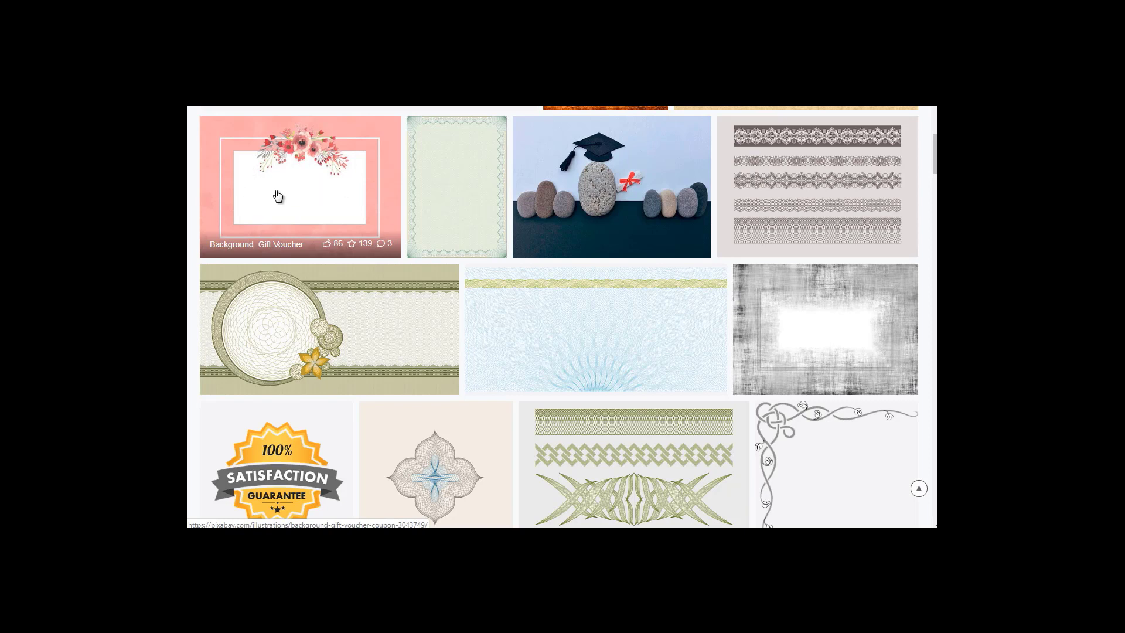
pyautogui.moveTo(934, 163); pyautogui.dragTo(919, 180)
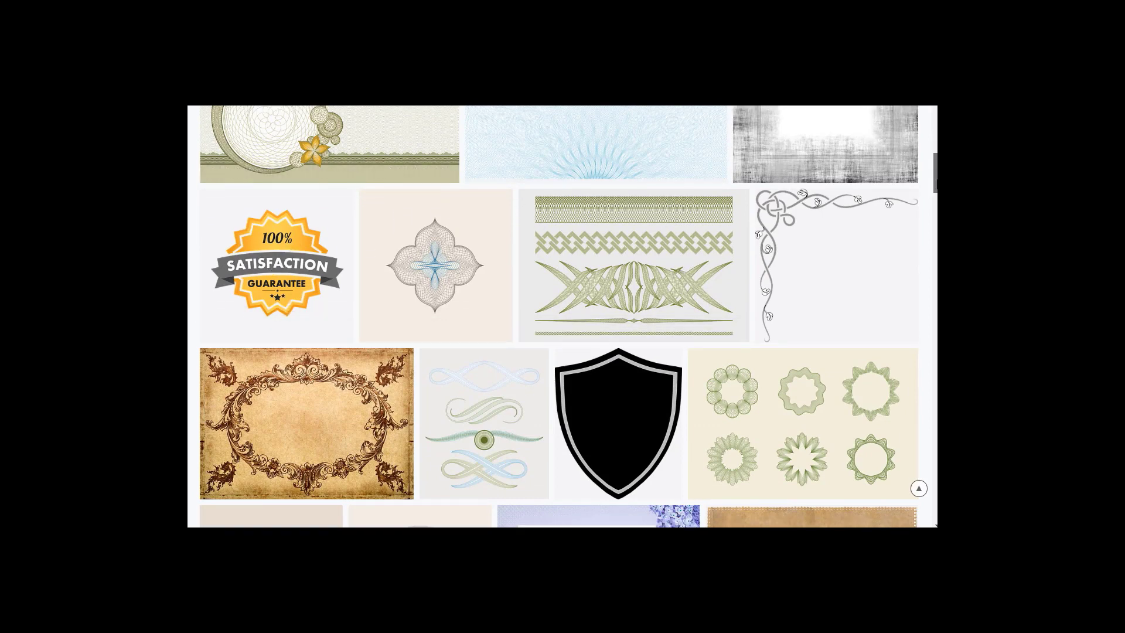
pyautogui.scroll(-3, 679, 286)
pyautogui.scroll(9, 679, 285)
pyautogui.scroll(5, 562, 316)
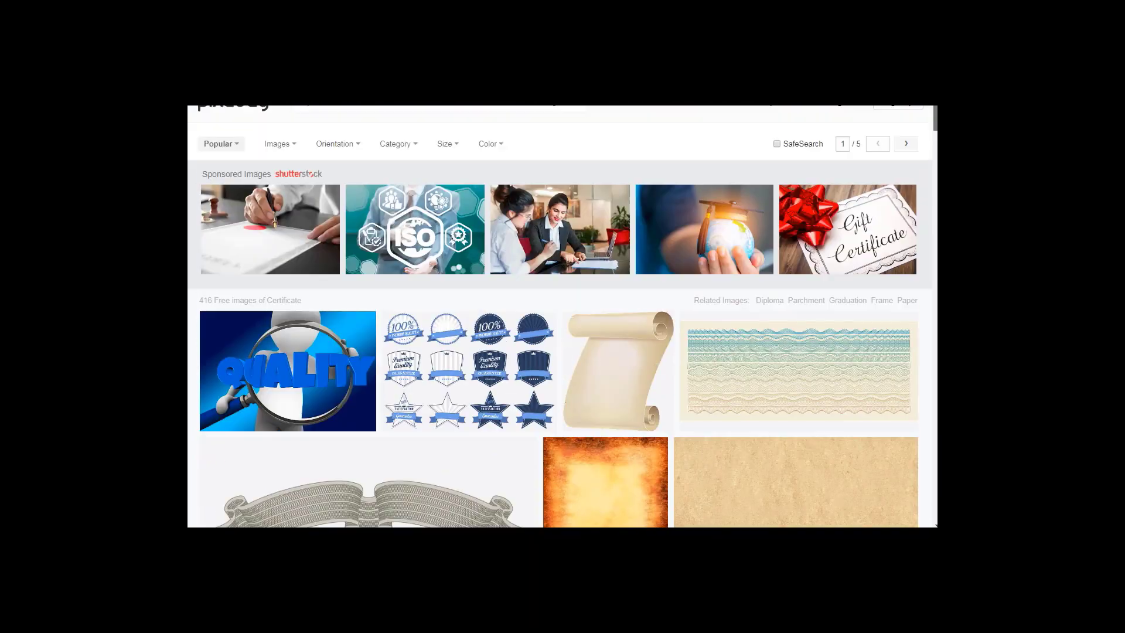
pyautogui.scroll(-5, 562, 316)
pyautogui.scroll(-15, 562, 316)
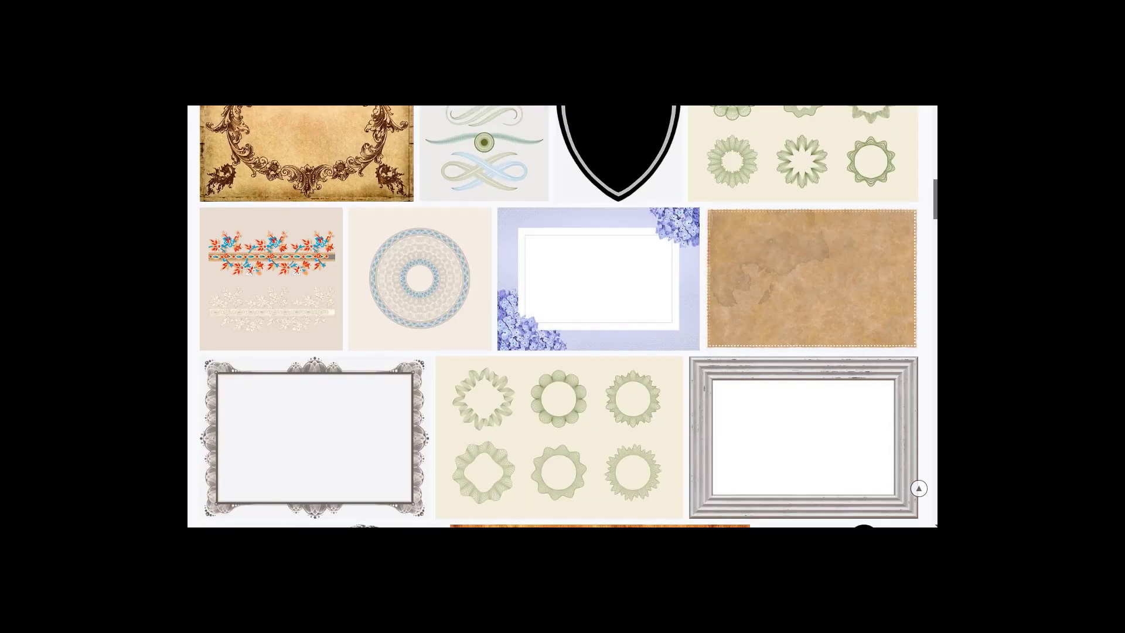
pyautogui.scroll(15, 483, 120)
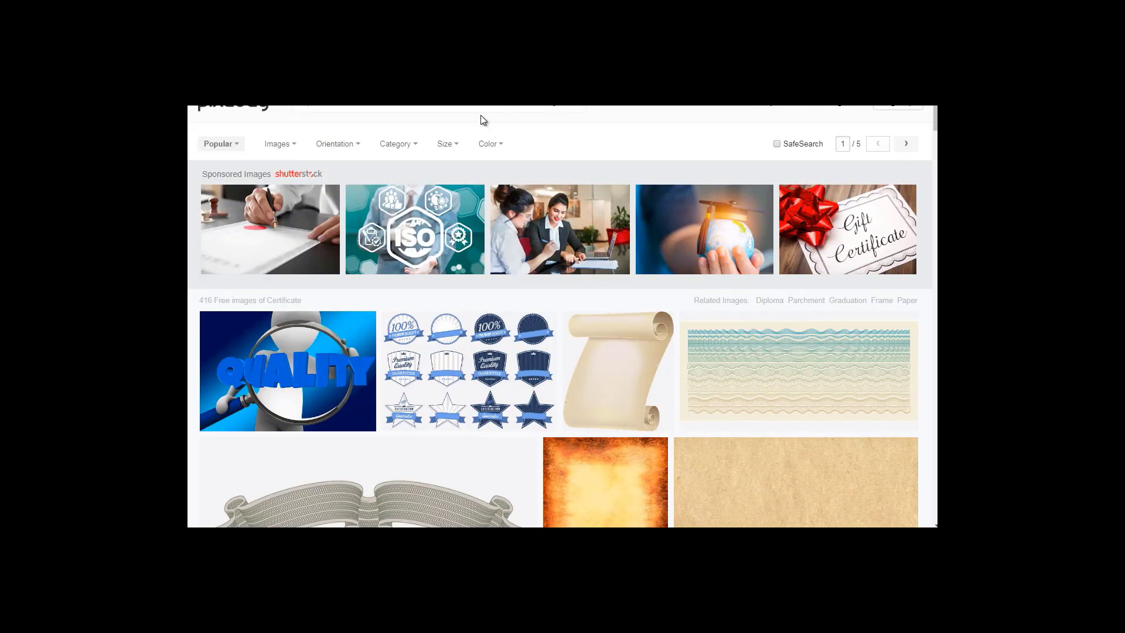
# - Search Pixabay for "graduate certificate" images
pyautogui.write('gra')
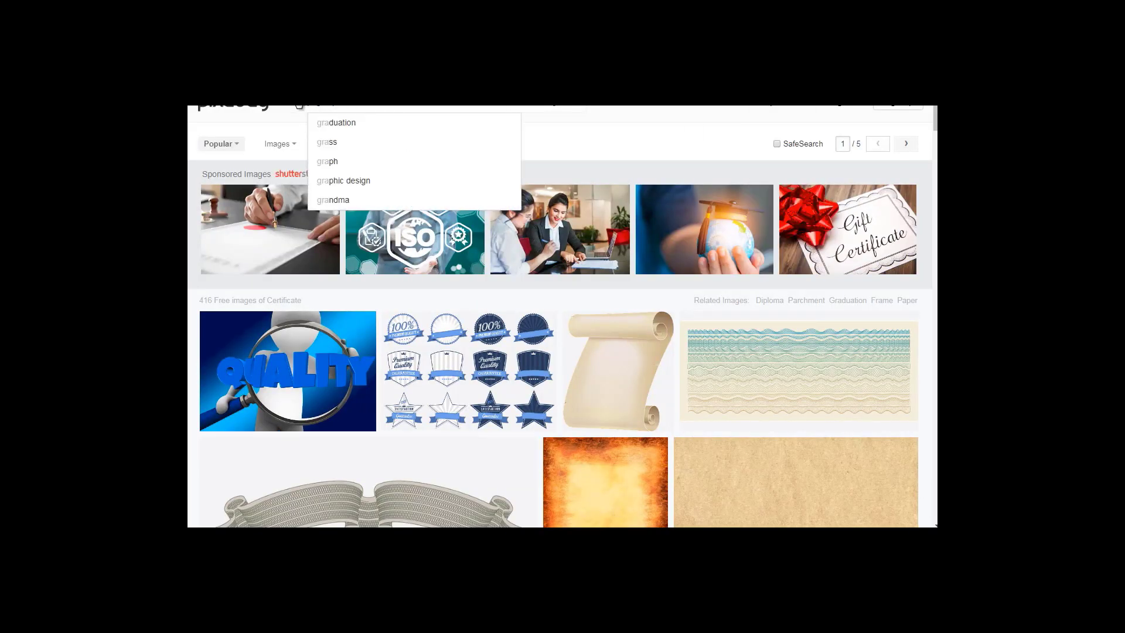
pyautogui.write('duae certificate')
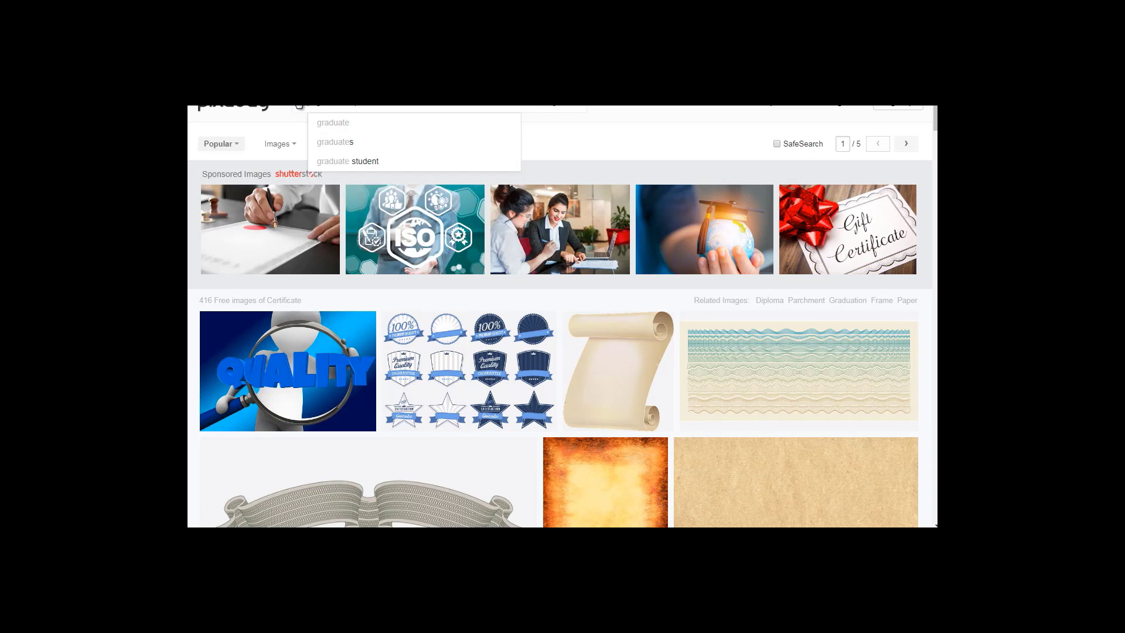
pyautogui.press('Return')
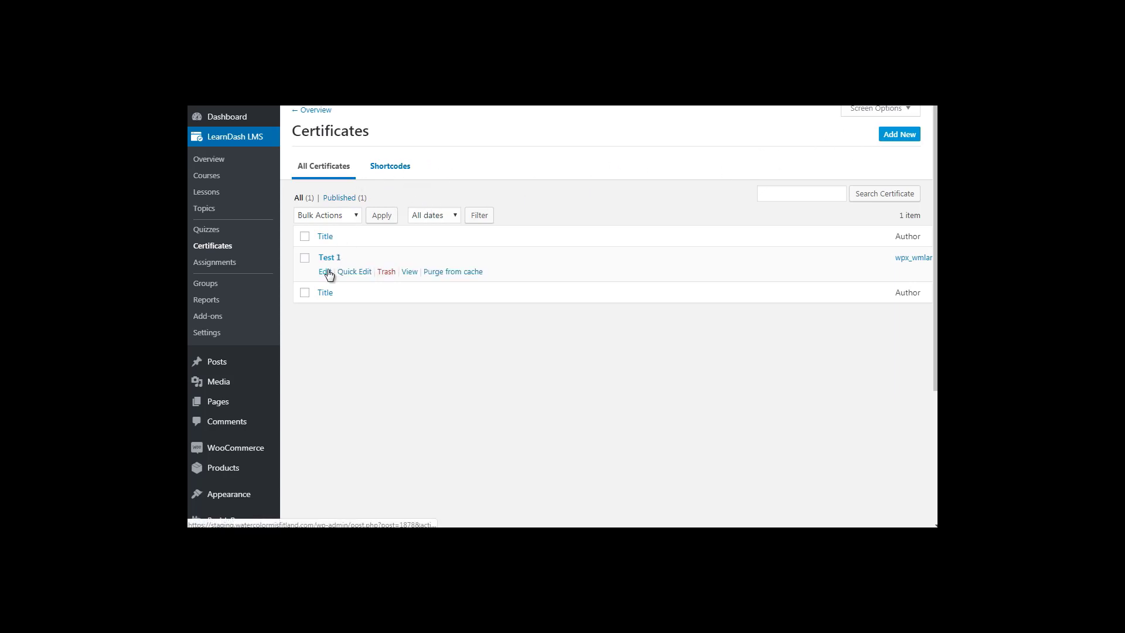
# - Open the LearnDash certificate "Test 1" for editing in the visual editor and examine its background image and shortcode placement
pyautogui.click(326, 271)
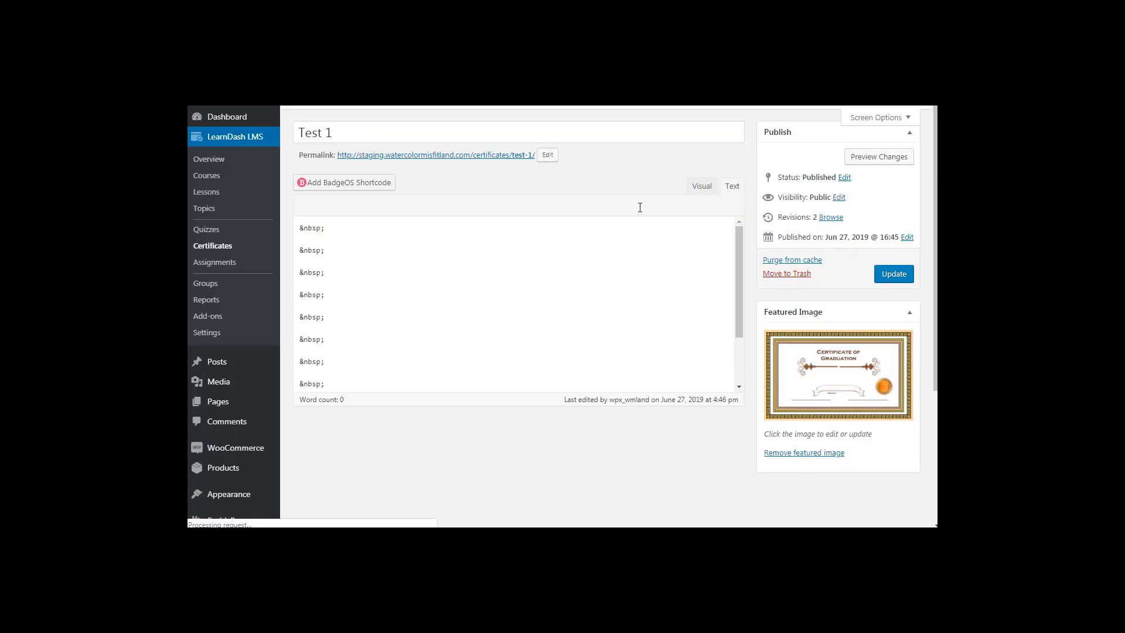
pyautogui.click(703, 251)
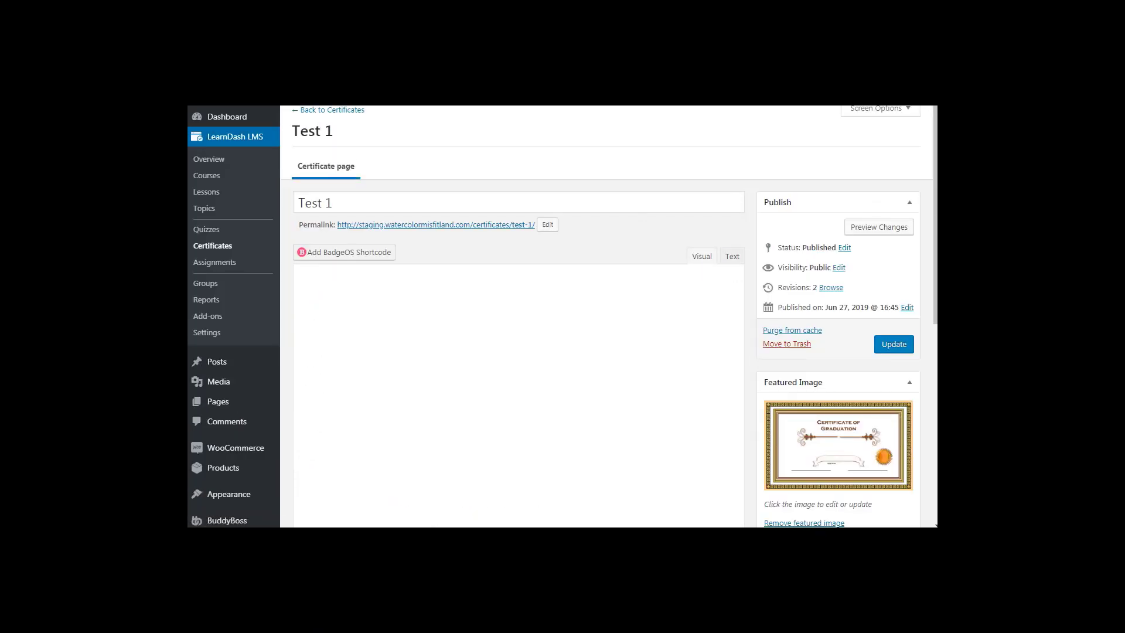
pyautogui.moveTo(936, 223); pyautogui.dragTo(935, 264)
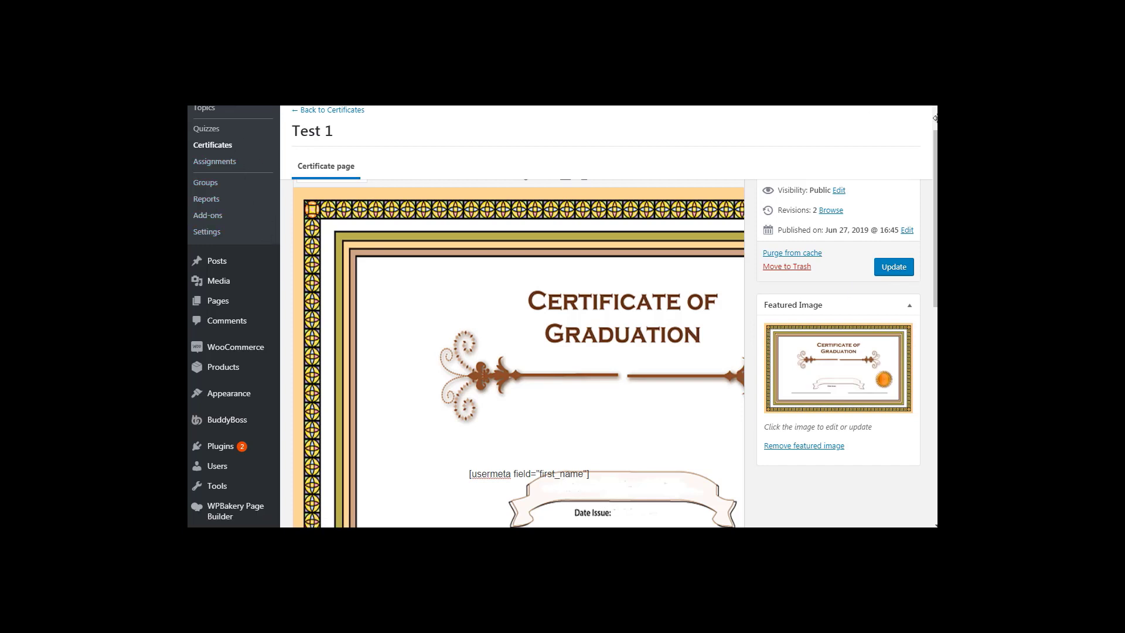
pyautogui.scroll(3, 615, 246)
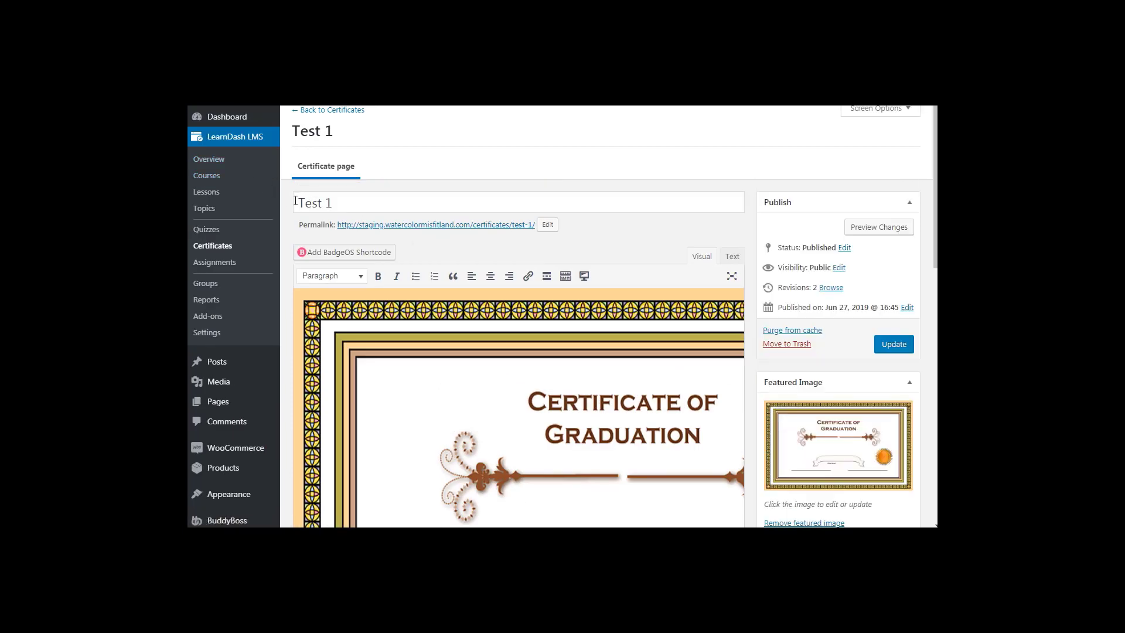
# - Open the Philosophy course for editing in a separate browser tab and show its settings
pyautogui.rightClick(240, 175)
pyautogui.click(260, 185)
pyautogui.hotkey('ctrl', 'Tab')
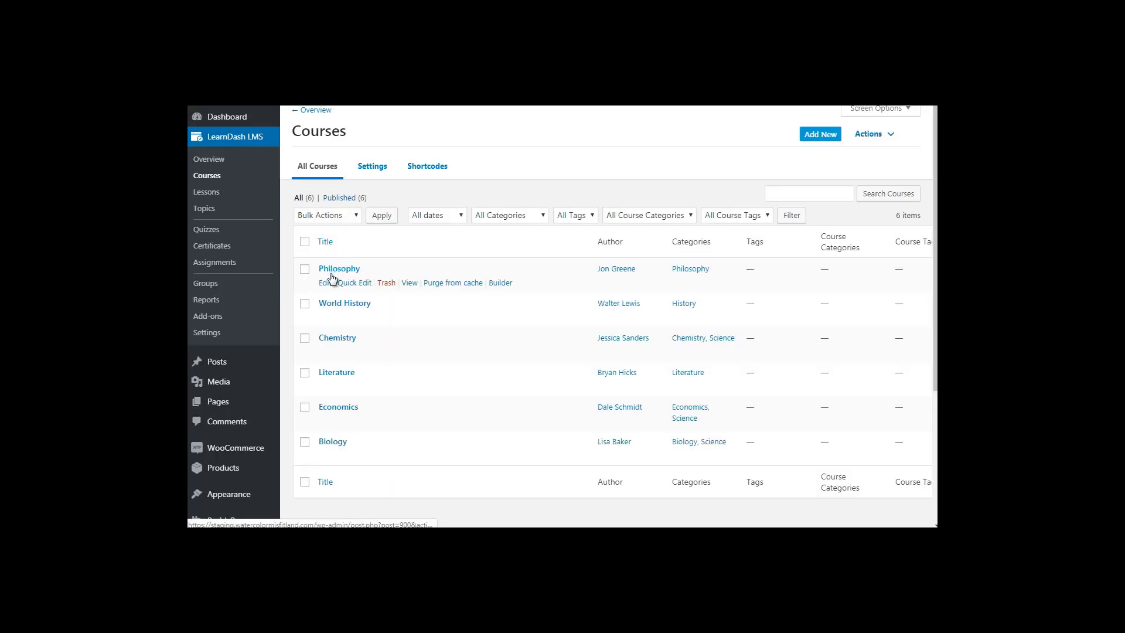
pyautogui.click(325, 283)
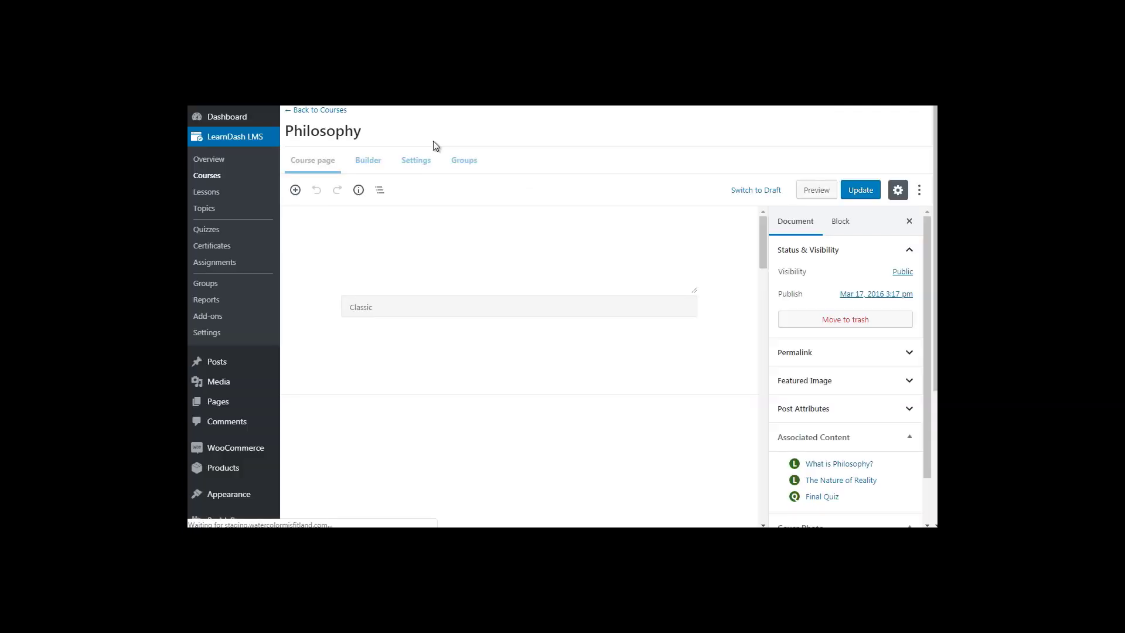
pyautogui.click(417, 166)
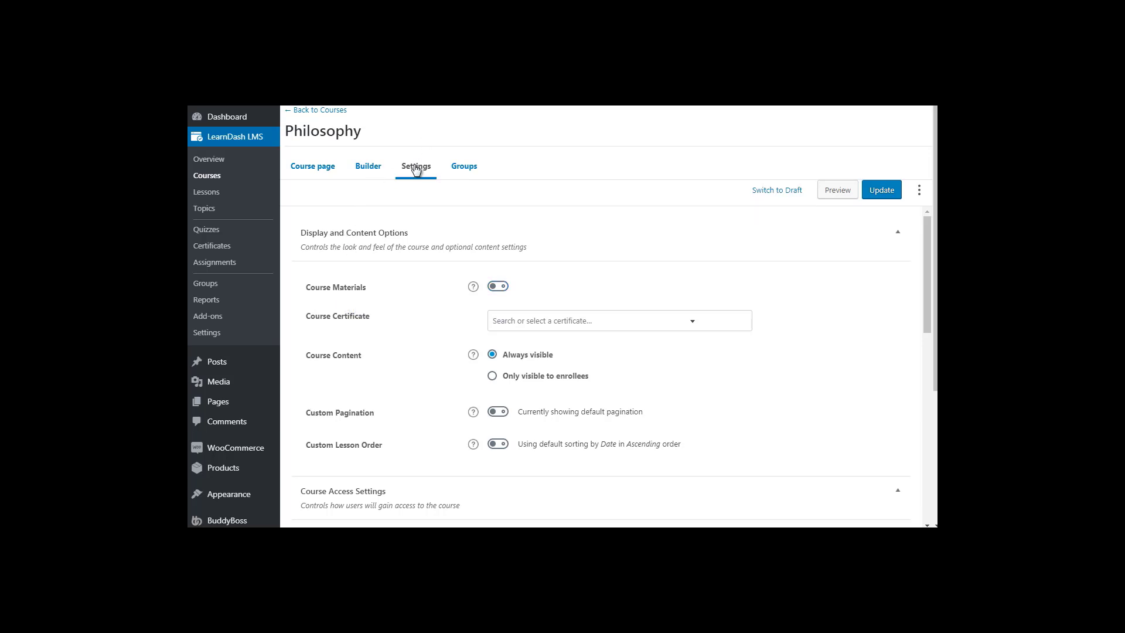
# - Assign the certificate "Test 1" as the Philosophy course's certificate and update the course
pyautogui.click(536, 327)
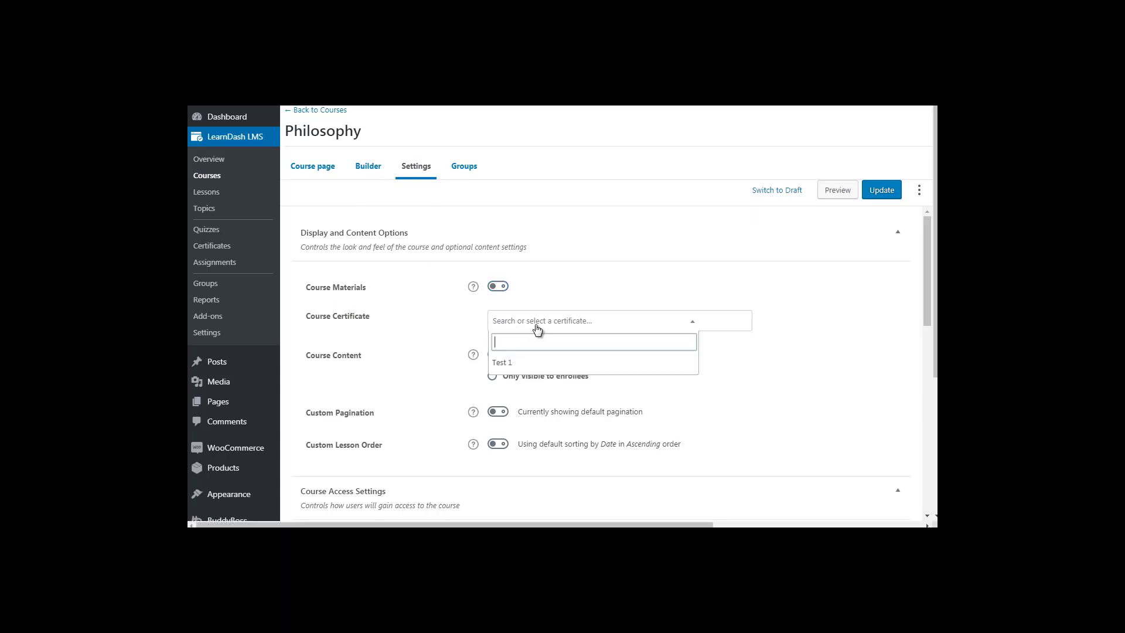
pyautogui.click(521, 365)
pyautogui.click(878, 189)
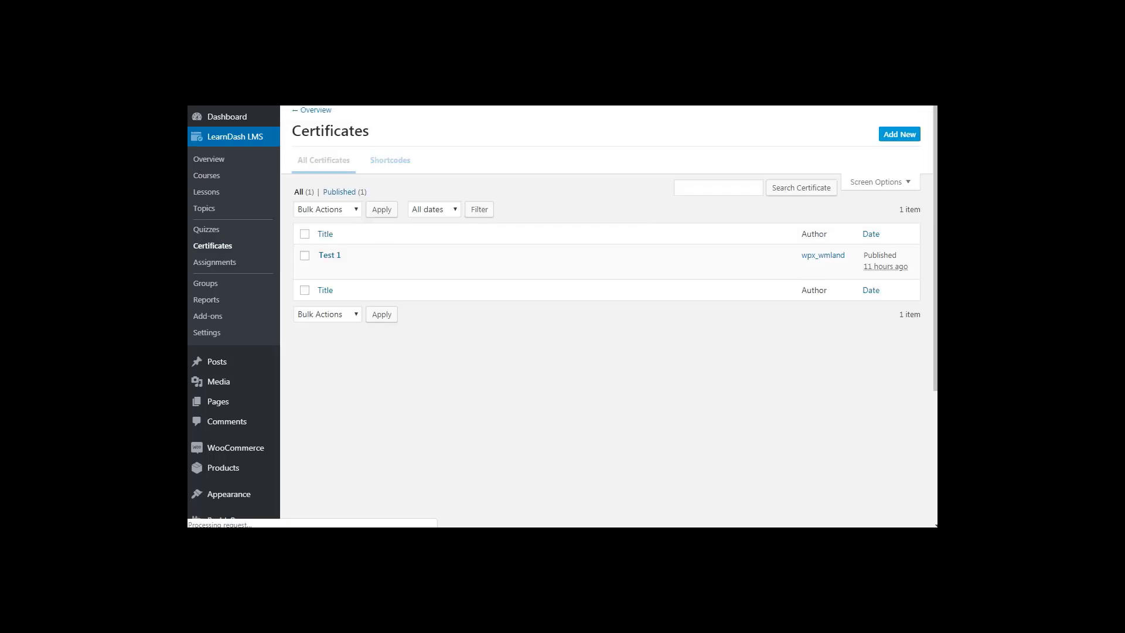
# - Open the certificate "Test 1" for editing, try different line spacing above its first_name shortcode and centre the shortcode over the ribbon
pyautogui.click(326, 274)
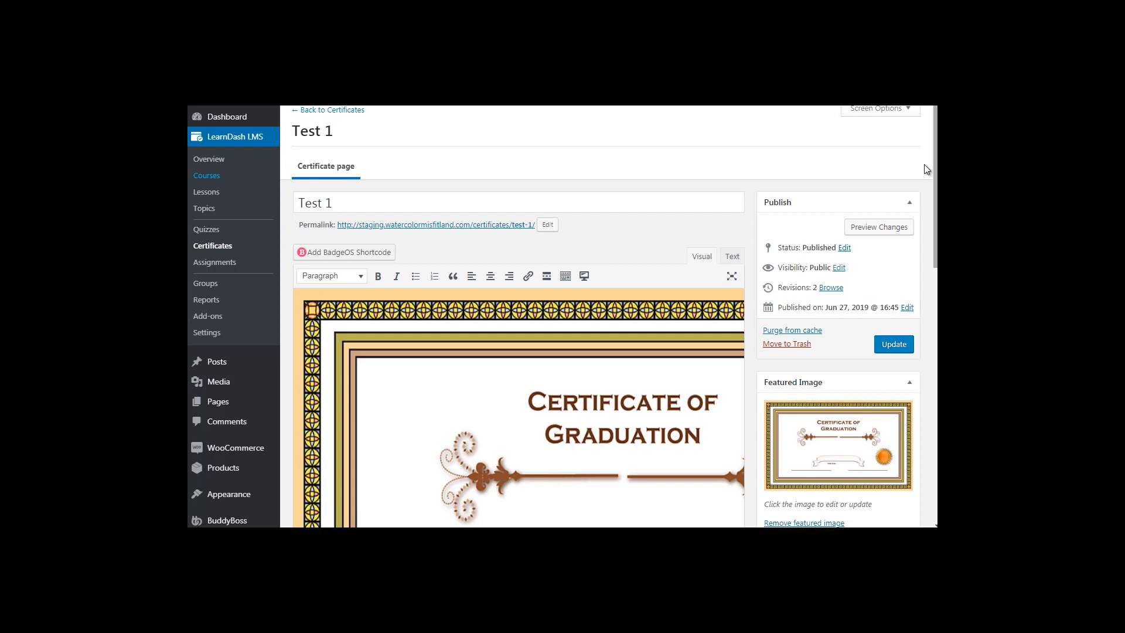
pyautogui.scroll(-2, 538, 268)
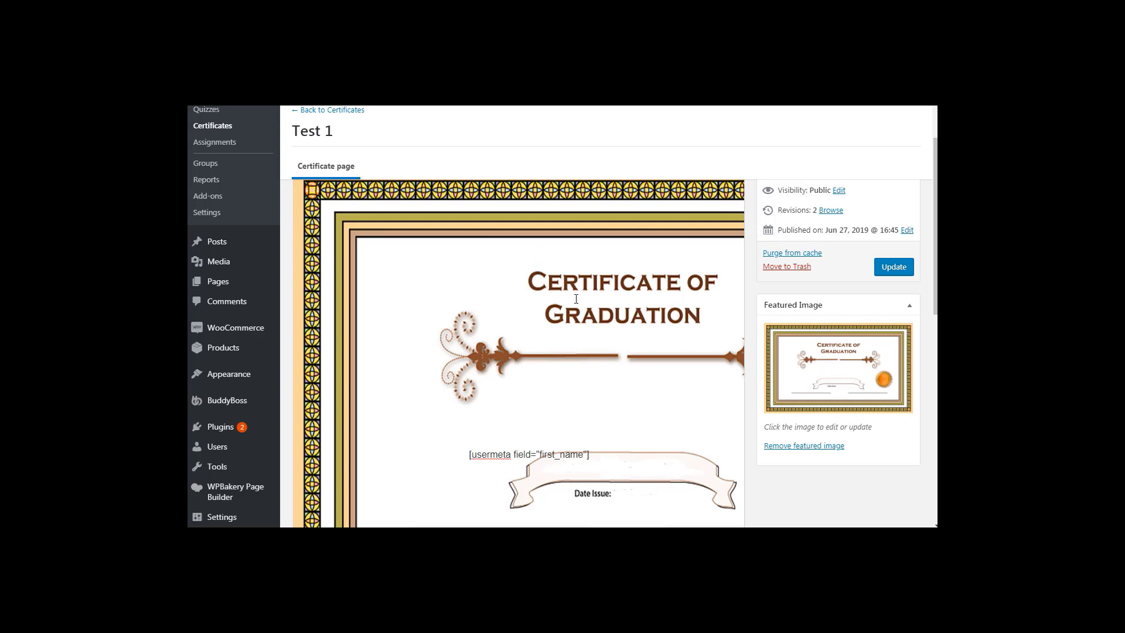
pyautogui.moveTo(935, 235)
pyautogui.mouseDown()
pyautogui.moveTo(935, 218)
pyautogui.moveTo(936, 254)
pyautogui.mouseUp()
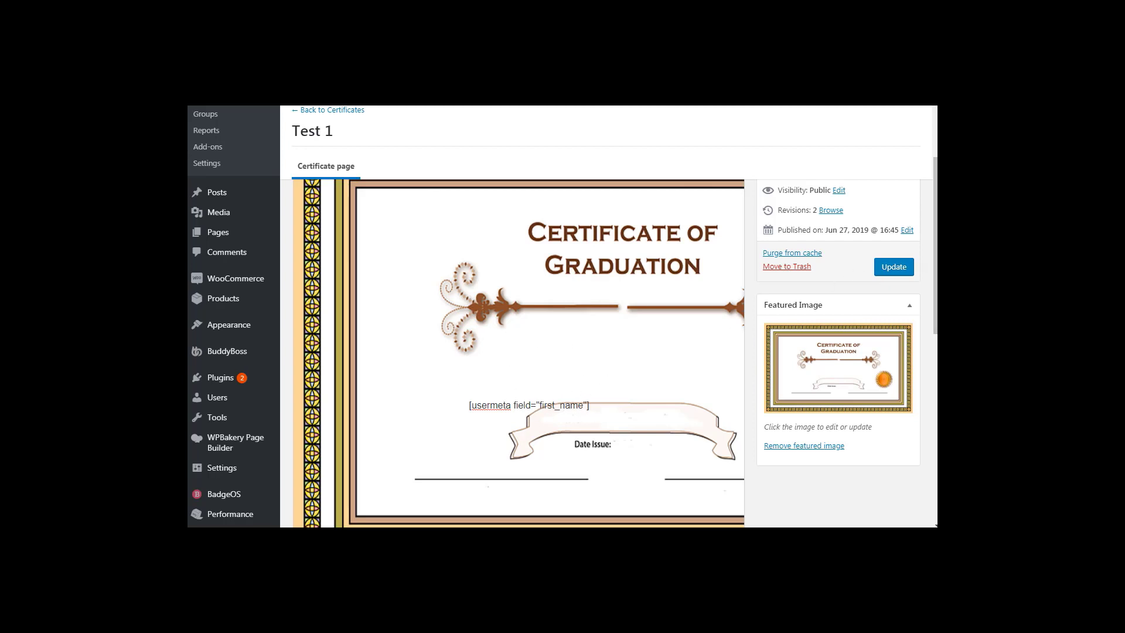
pyautogui.moveTo(934, 245); pyautogui.dragTo(935, 222)
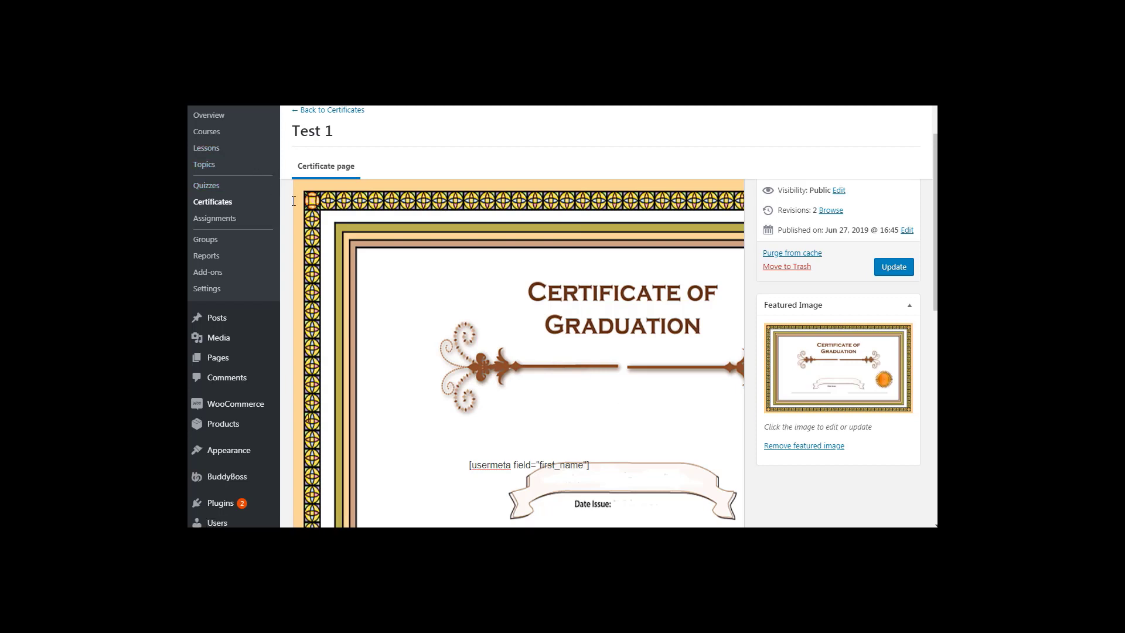
pyautogui.press('Return')
pyautogui.press('Return')
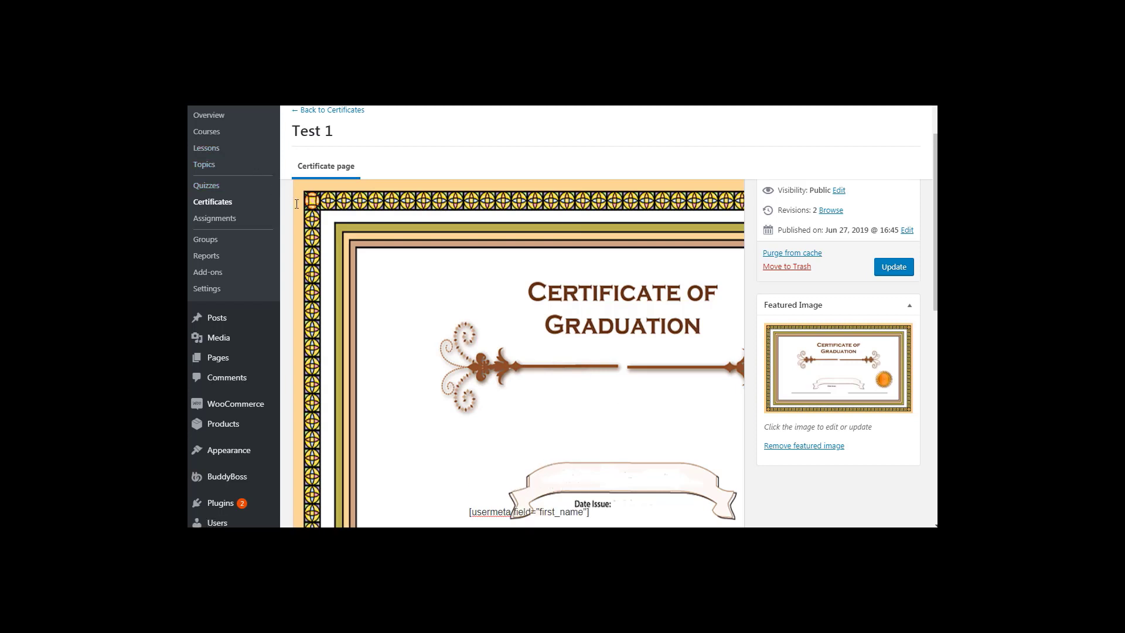
pyautogui.press('BackSpace')
pyautogui.press('BackSpace')
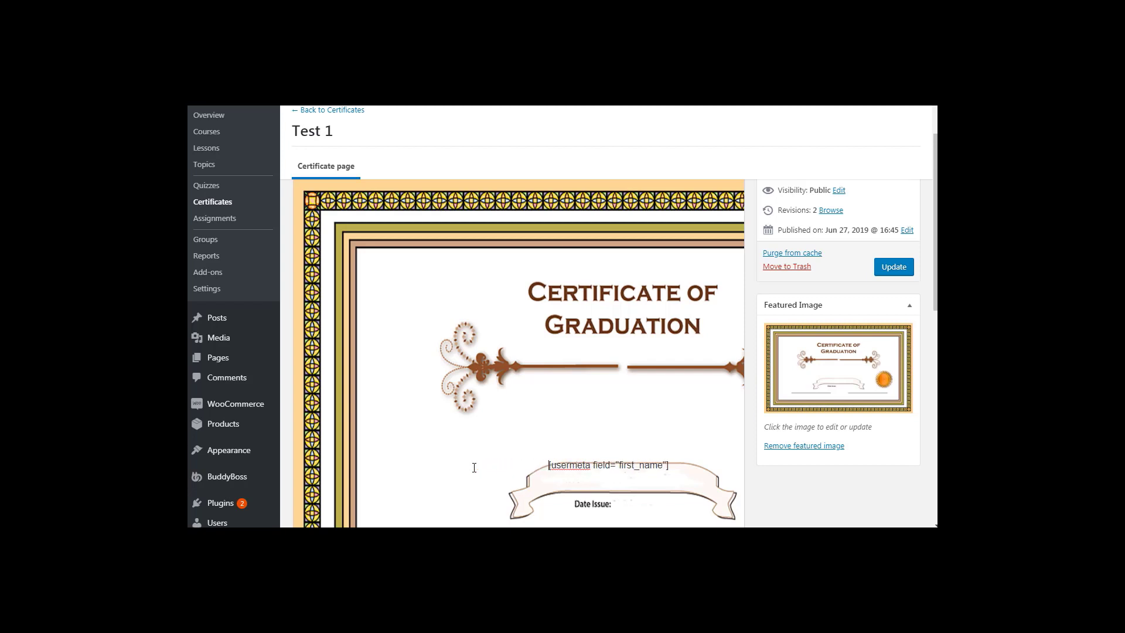
pyautogui.press('Return')
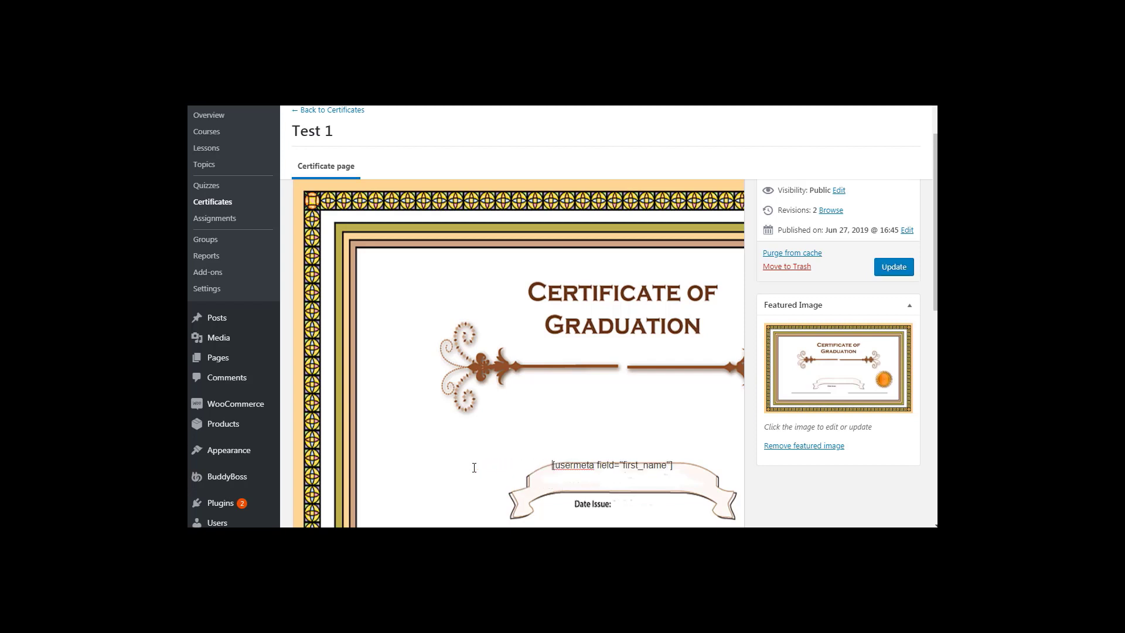
pyautogui.press('BackSpace')
# - Insert a LearnDash User meta shortcode with the field User First Name into the certificate
pyautogui.scroll(3, 587, 279)
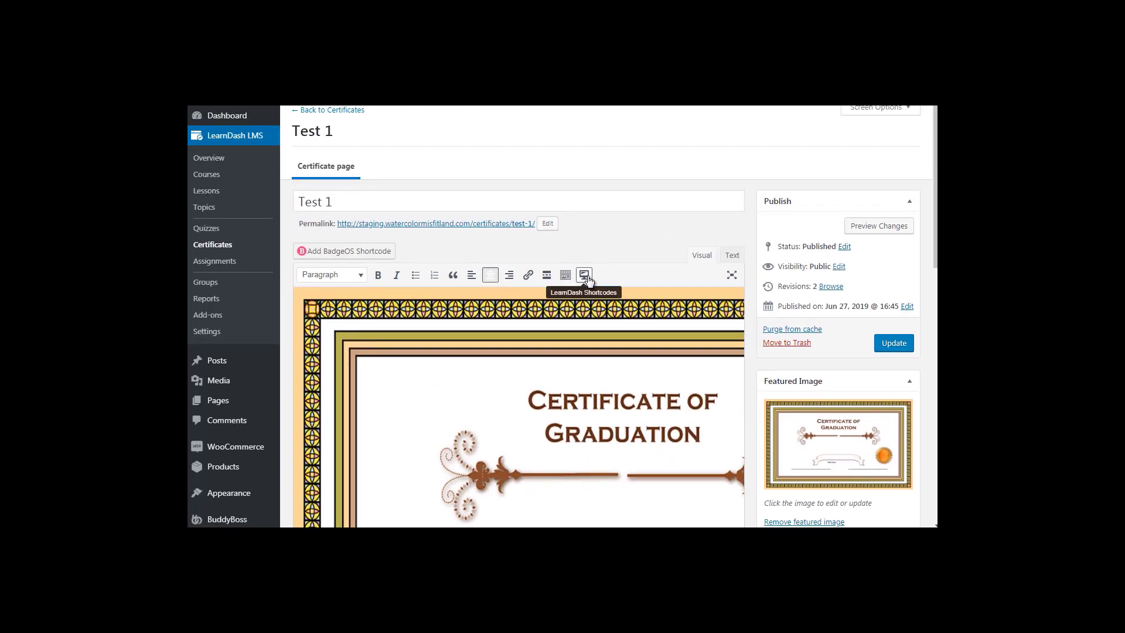
pyautogui.click(588, 280)
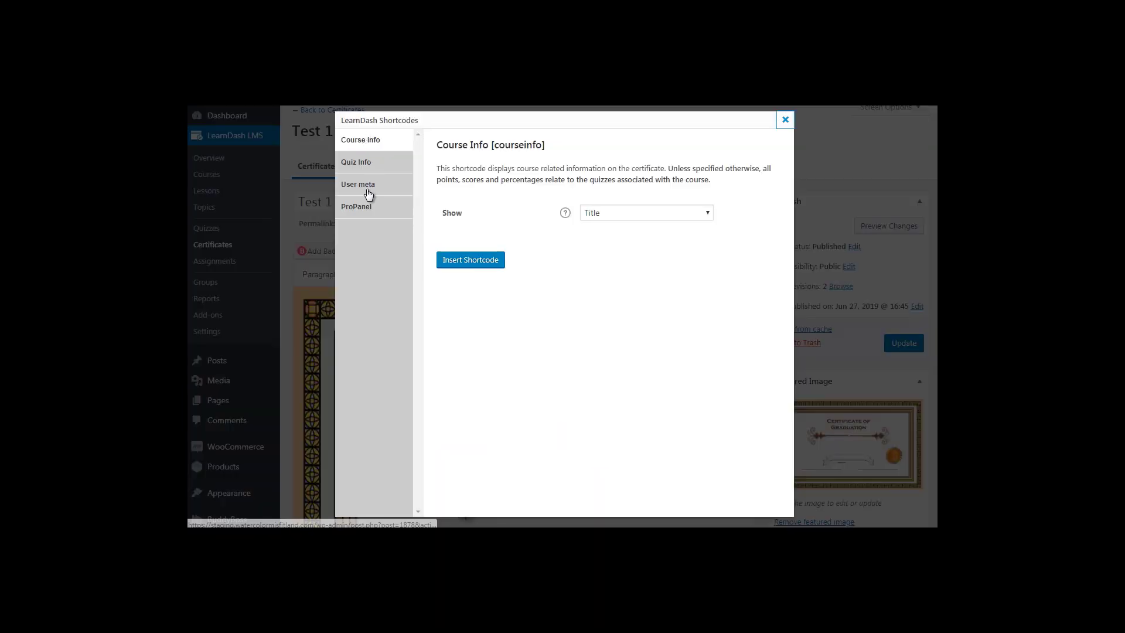
pyautogui.click(368, 186)
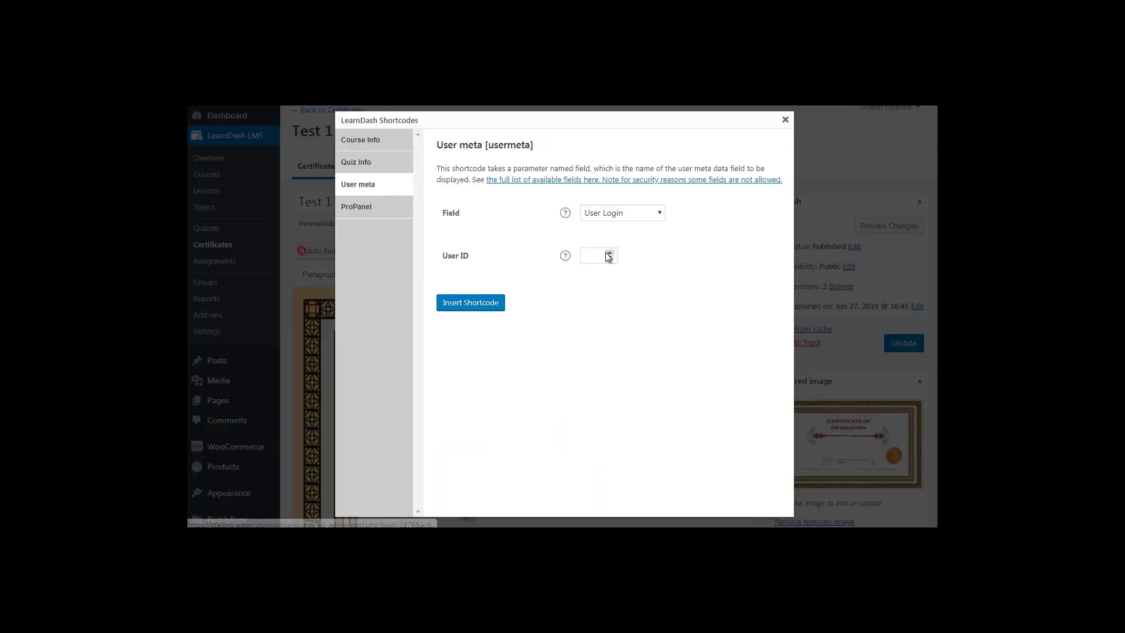
pyautogui.click(632, 216)
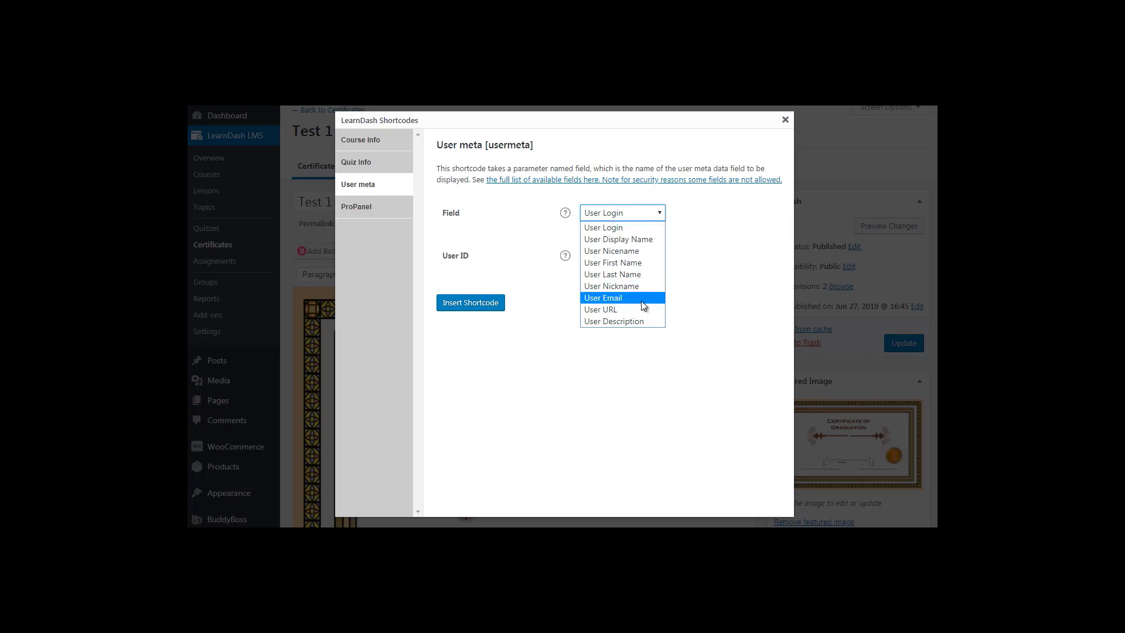
pyautogui.click(635, 263)
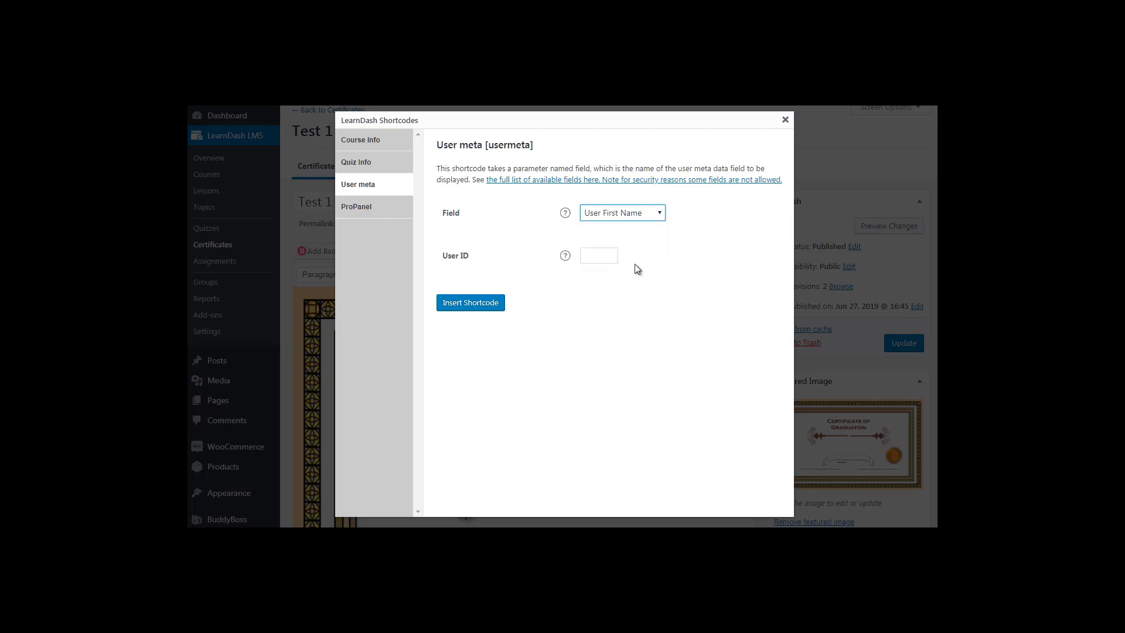
pyautogui.click(474, 301)
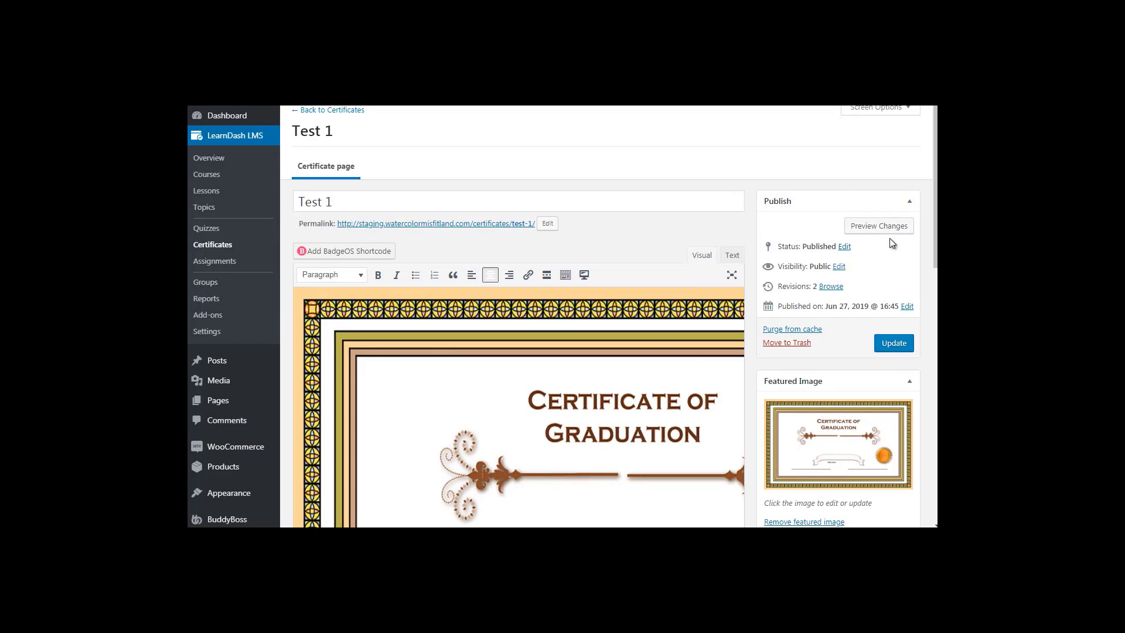
# - Delete the duplicate first_name usermeta shortcode above the certificate's ribbon
pyautogui.moveTo(935, 234); pyautogui.dragTo(933, 301)
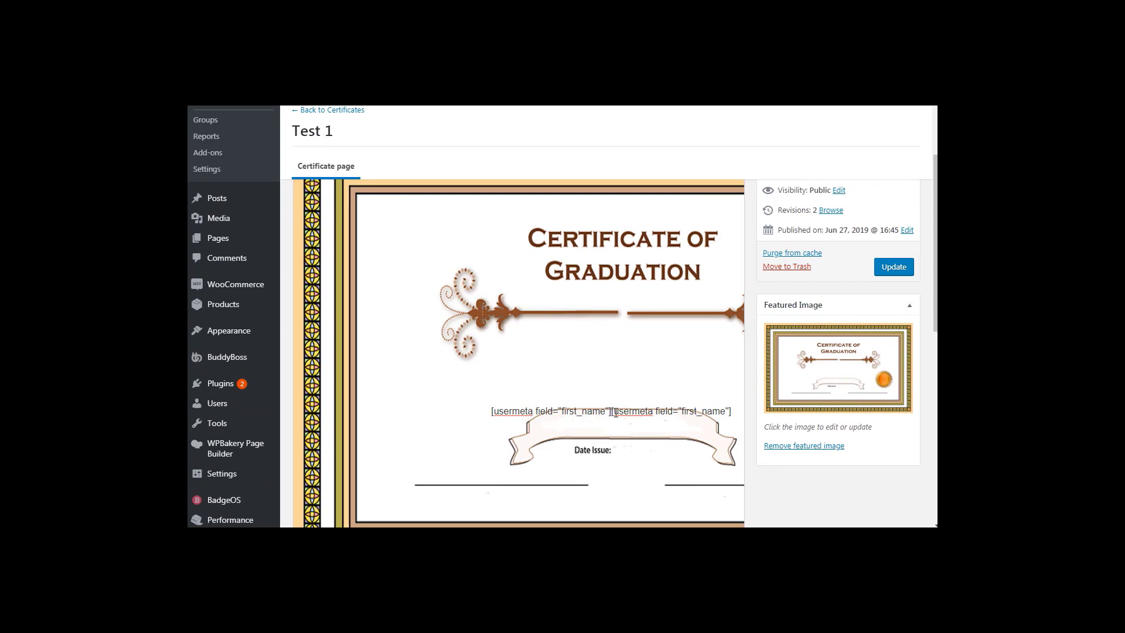
pyautogui.hotkey('shift', 'Right')
pyautogui.hotkey('shift', 'Right')
pyautogui.hotkey('shift', 'Right')
pyautogui.hotkey('shift', 'Right')
pyautogui.hotkey('shift', 'Right')
pyautogui.hotkey('shift', 'Right')
pyautogui.hotkey('shift', 'Right')
pyautogui.hotkey('shift', 'Right')
pyautogui.hotkey('shift', 'Right')
pyautogui.hotkey('shift', 'Right')
pyautogui.hotkey('shift', 'Right')
pyautogui.hotkey('shift', 'Right')
pyautogui.hotkey('shift', 'Right')
pyautogui.hotkey('shift', 'Right')
pyautogui.hotkey('shift', 'Right')
pyautogui.hotkey('shift', 'Right')
pyautogui.hotkey('shift', 'Right')
pyautogui.hotkey('shift', 'Right')
pyautogui.hotkey('shift', 'Right')
pyautogui.hotkey('shift', 'Right')
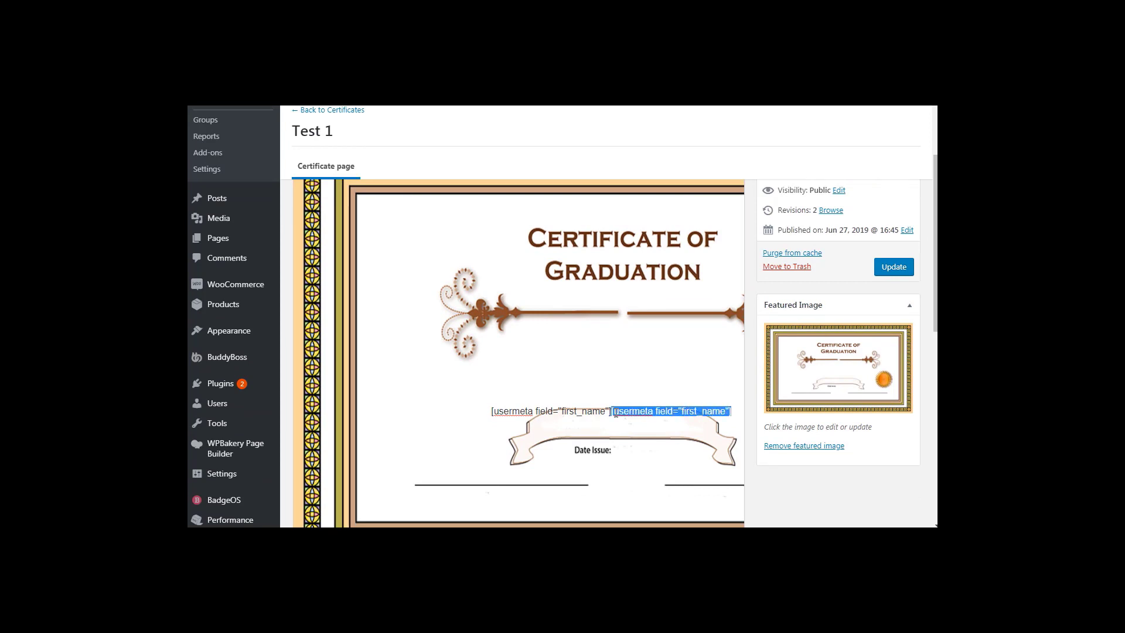
pyautogui.press('BackSpace')
# - Review the certificate's layout and update the certificate "Test 1"
pyautogui.scroll(-2, 524, 351)
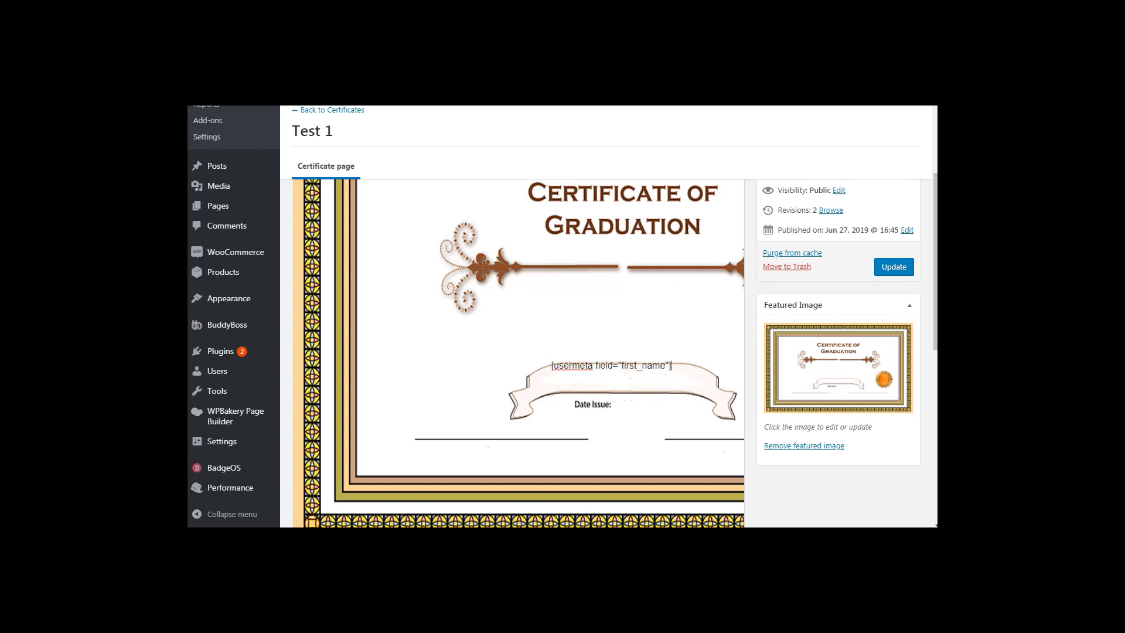
pyautogui.scroll(3, 563, 351)
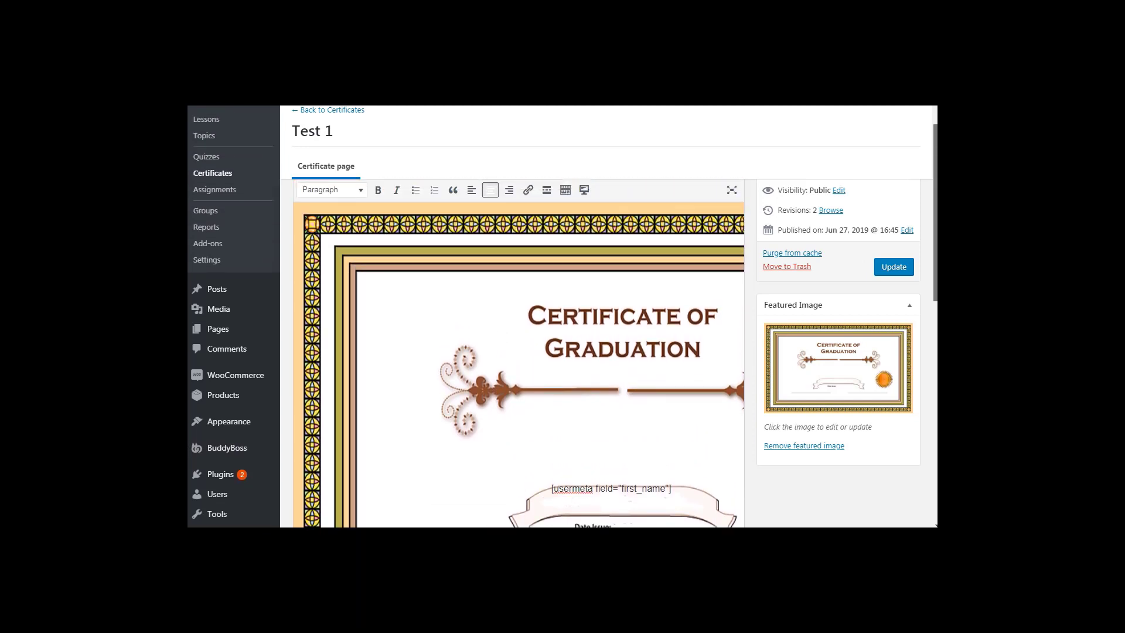
pyautogui.scroll(1, 562, 317)
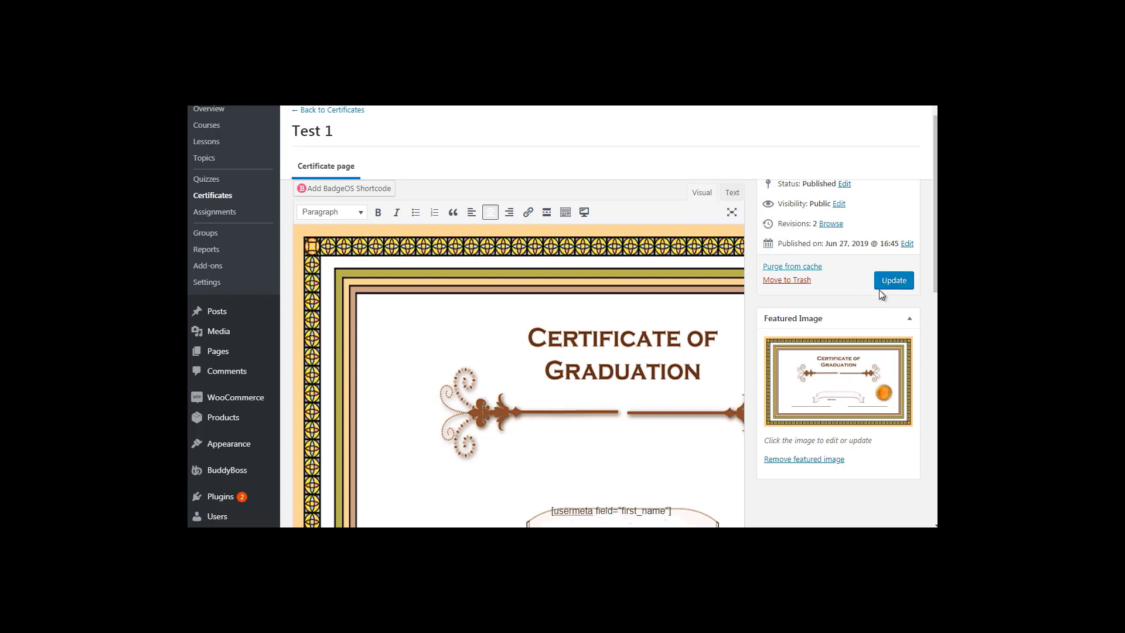
pyautogui.click(897, 282)
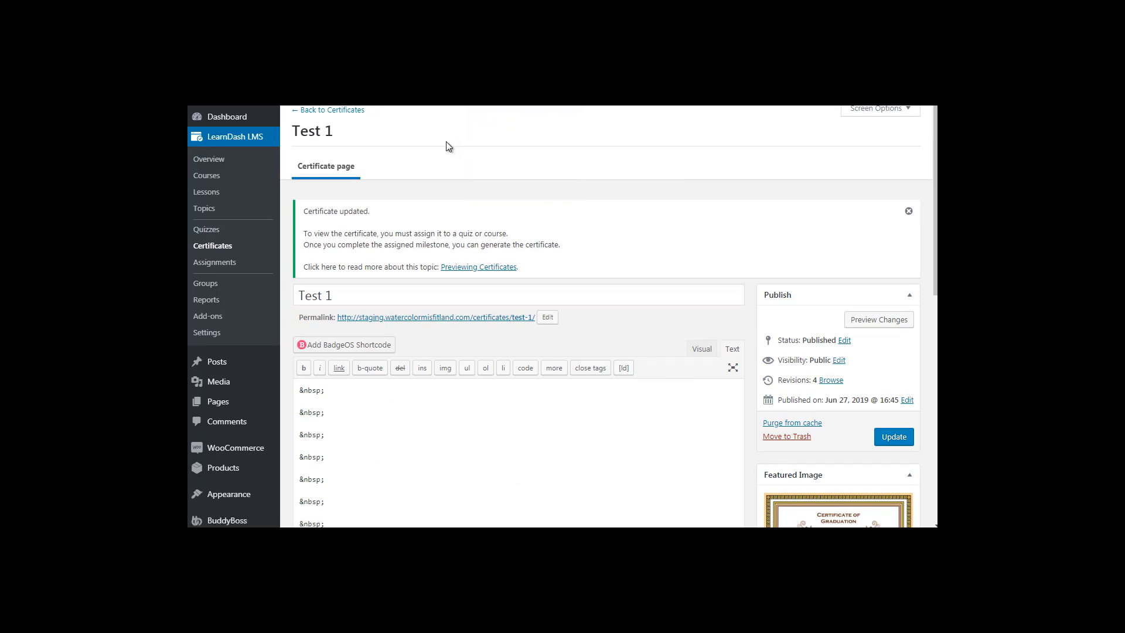
# - Browse the available LearnDash add-ons, covering both LearnDash's own and the third-party ones
pyautogui.click(214, 318)
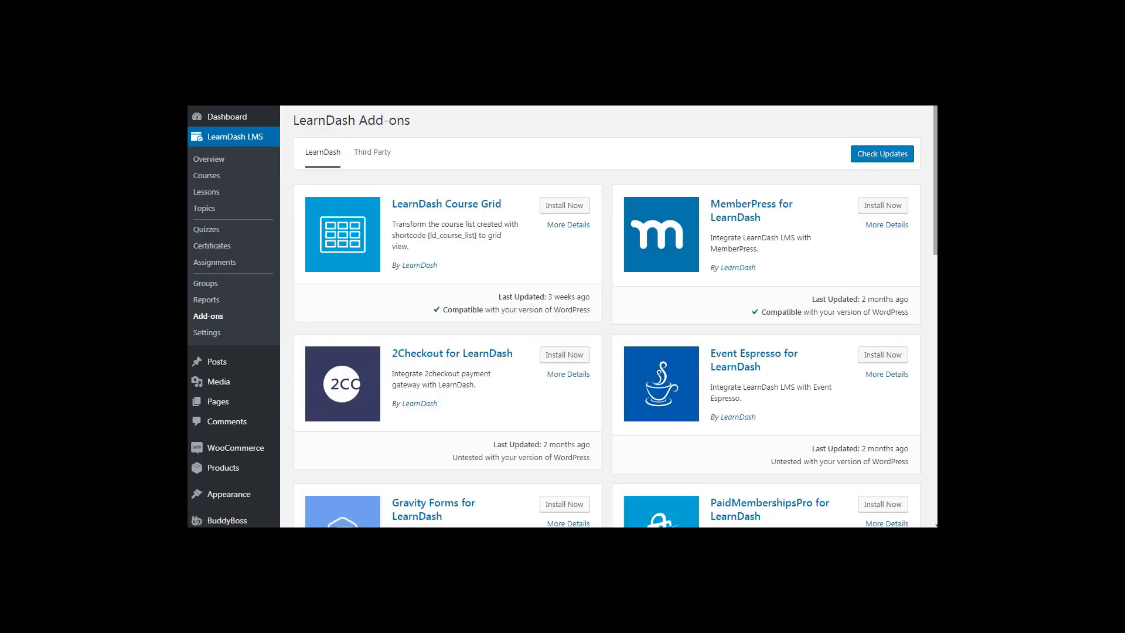
pyautogui.scroll(-7, 903, 200)
pyautogui.scroll(-5, 471, 199)
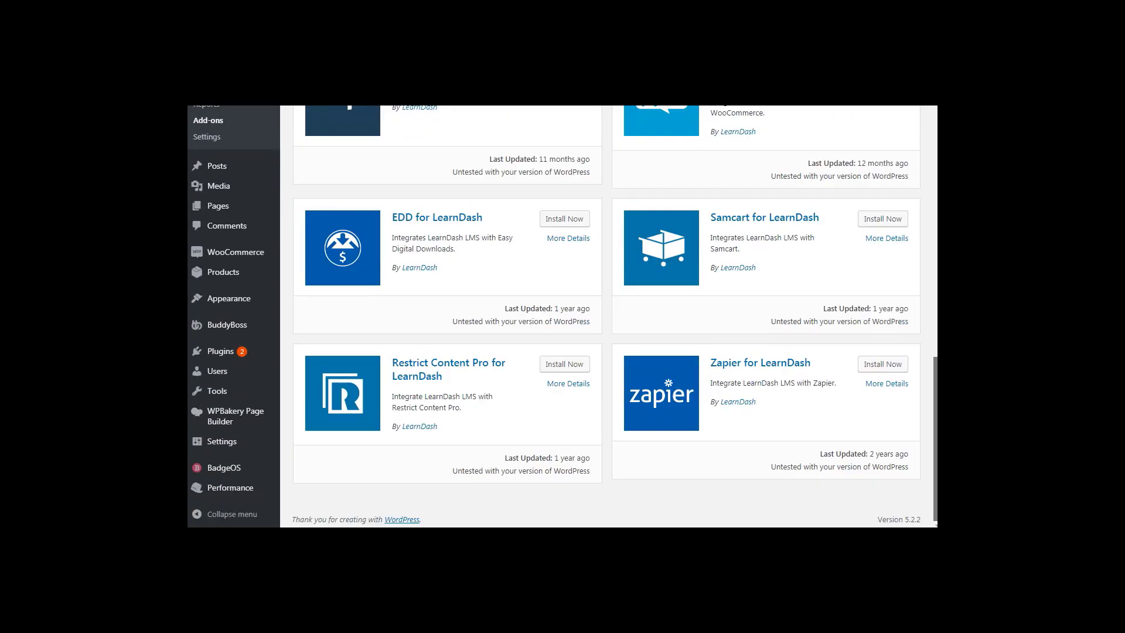
pyautogui.scroll(12, 471, 200)
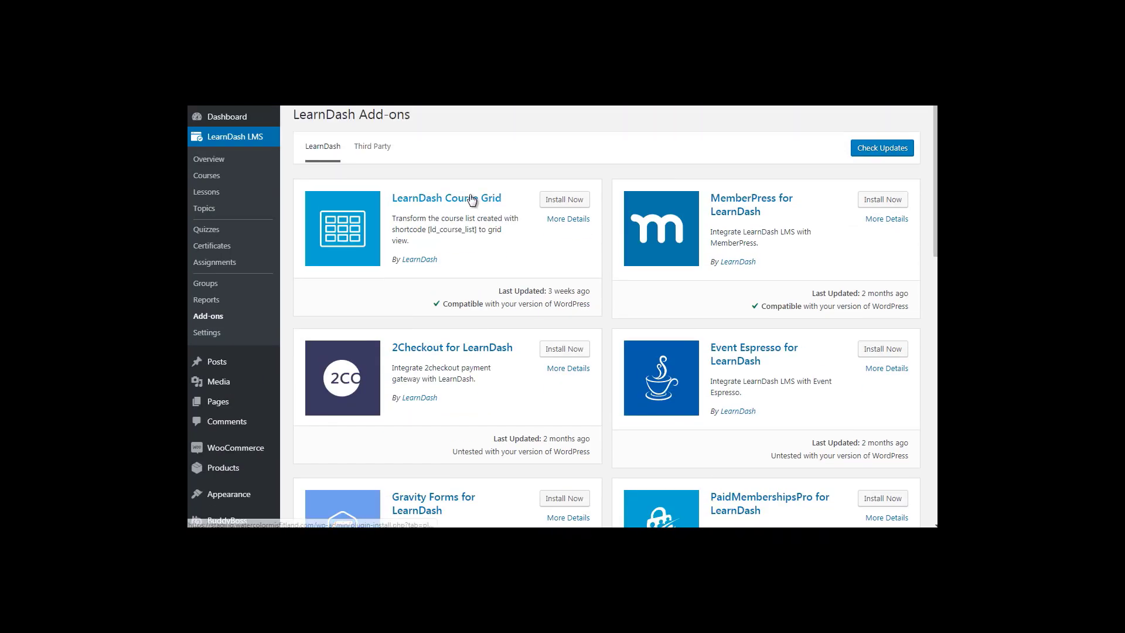
pyautogui.click(367, 146)
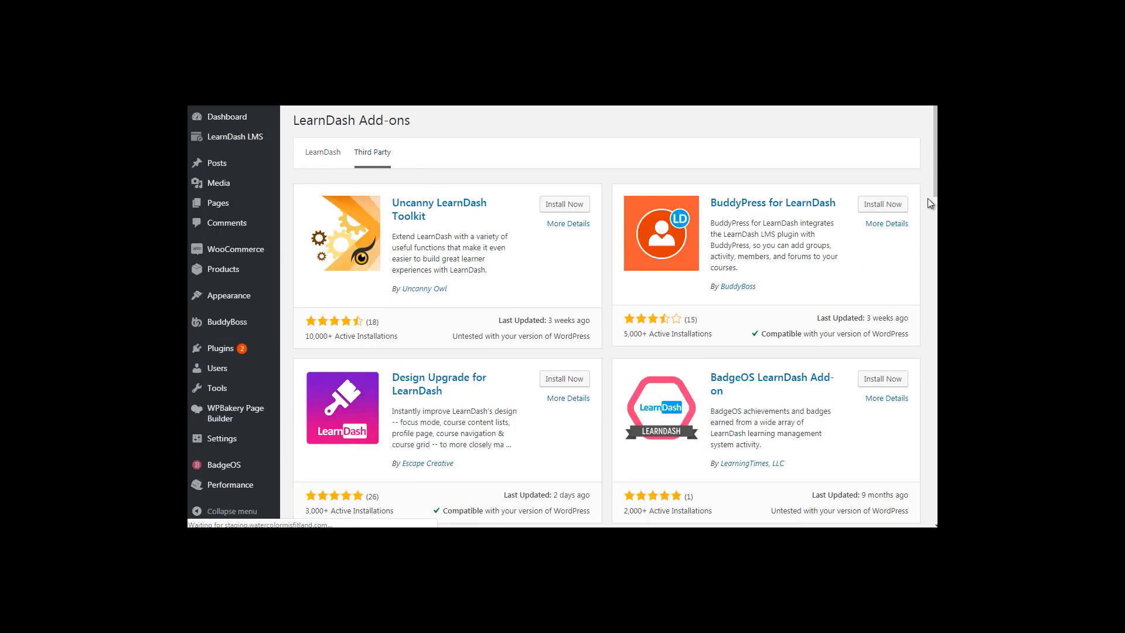
pyautogui.moveTo(935, 189); pyautogui.dragTo(935, 229)
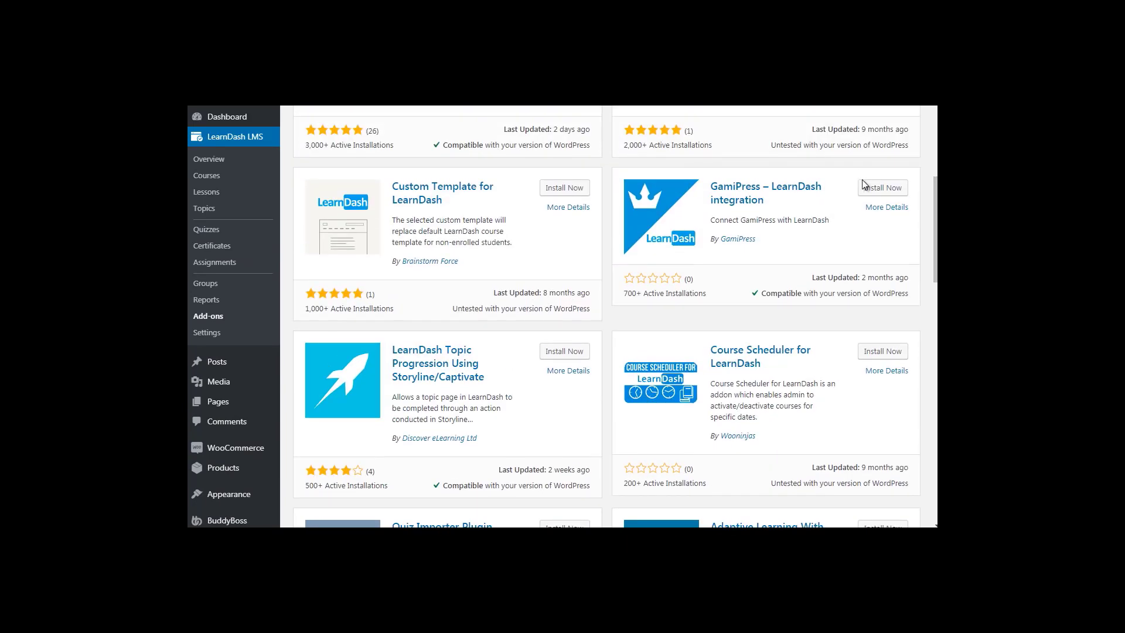